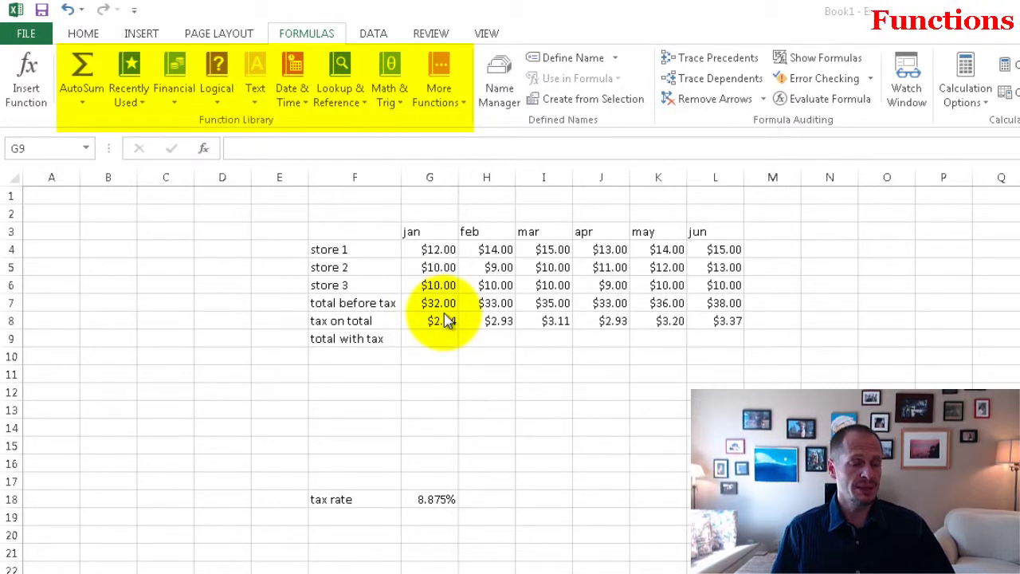
# Toggle Show Formulas on and off, then browse the More Functions and AutoSum lists.
pyautogui.click(829, 60)
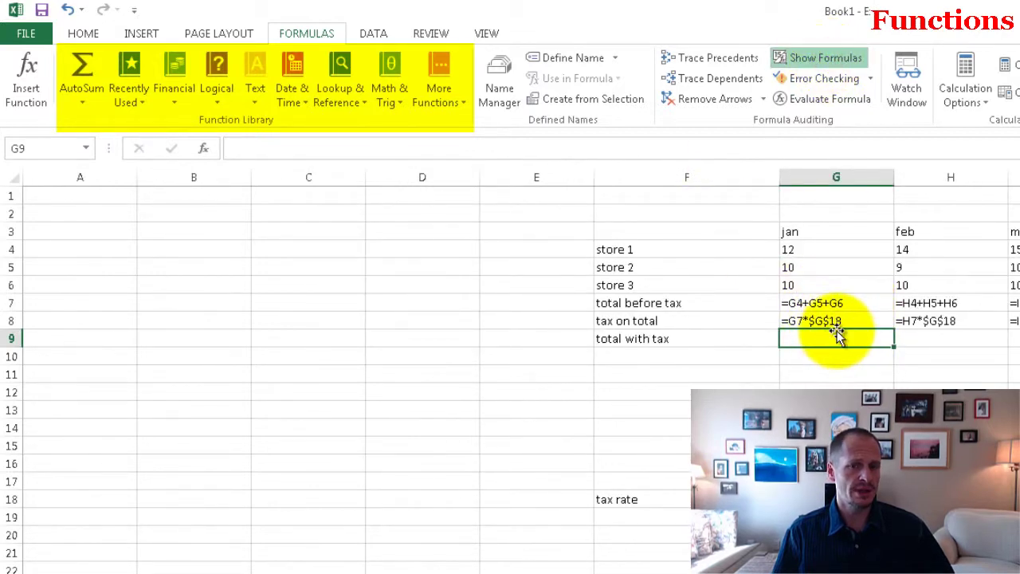
pyautogui.click(843, 57)
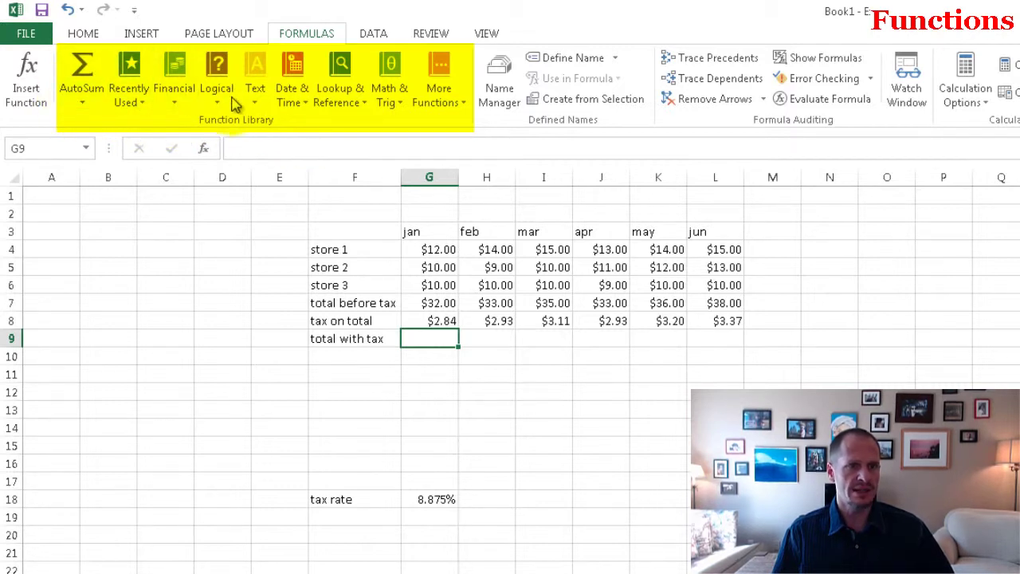
pyautogui.click(456, 104)
pyautogui.click(458, 110)
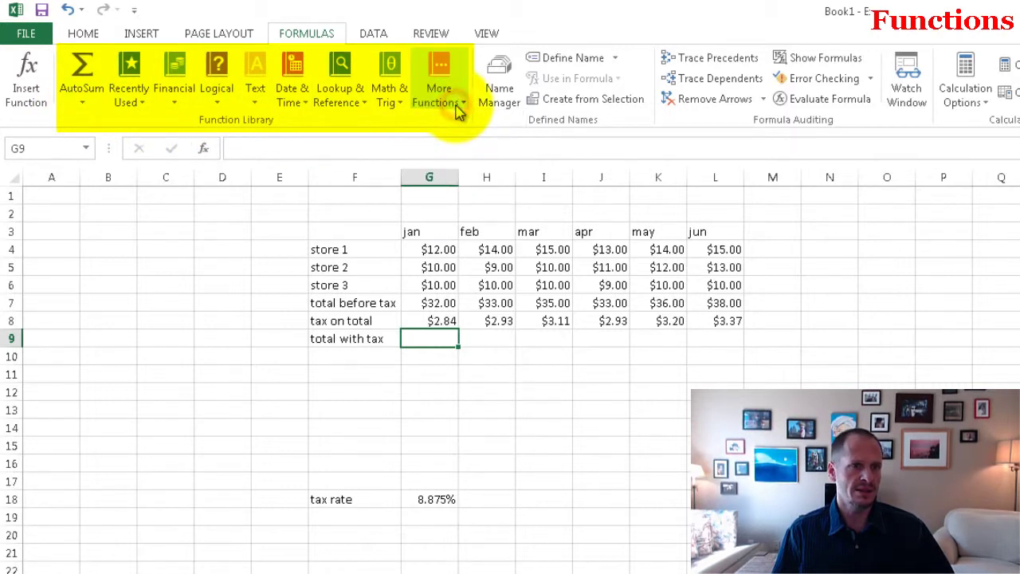
pyautogui.click(458, 110)
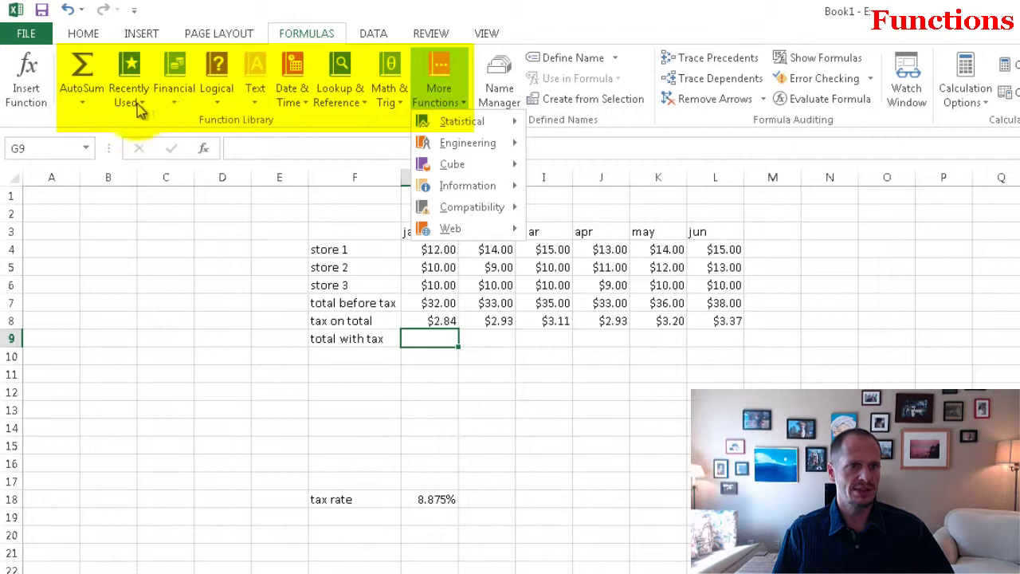
pyautogui.click(81, 102)
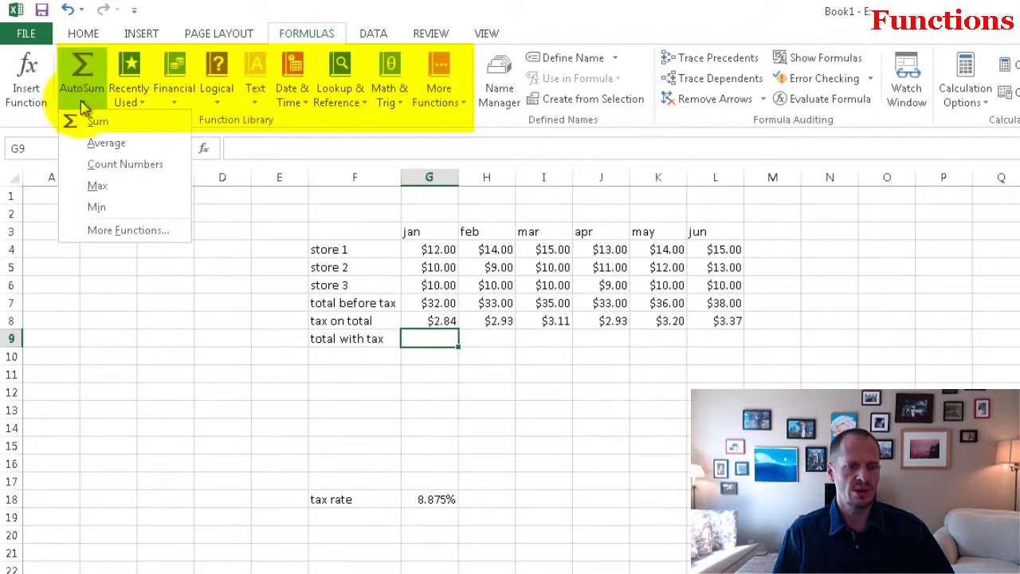
pyautogui.click(83, 106)
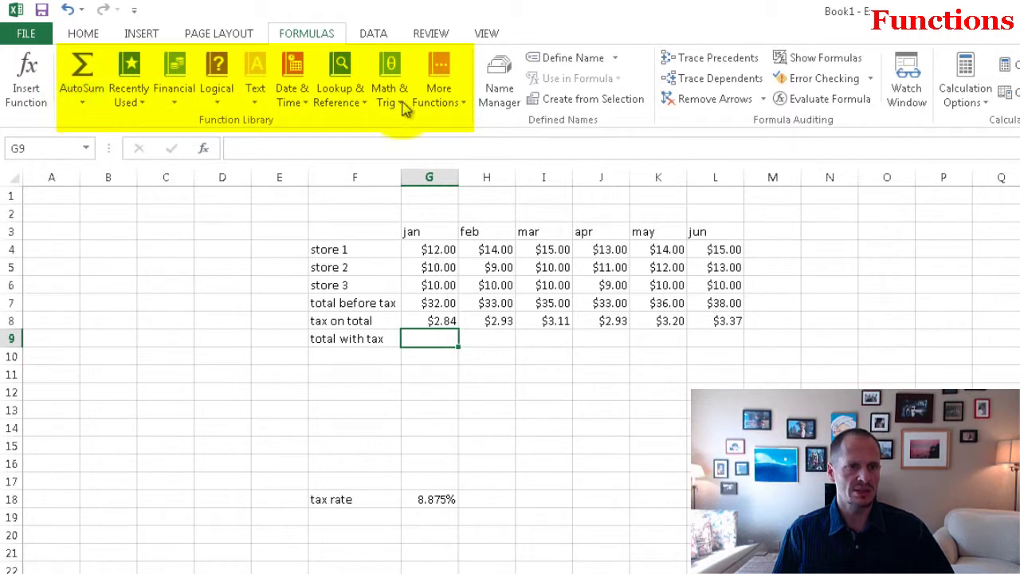
# Browse all functions in the Insert Function dialog, then cancel it.
pyautogui.click(28, 94)
pyautogui.moveTo(997, 258); pyautogui.dragTo(752, 169)
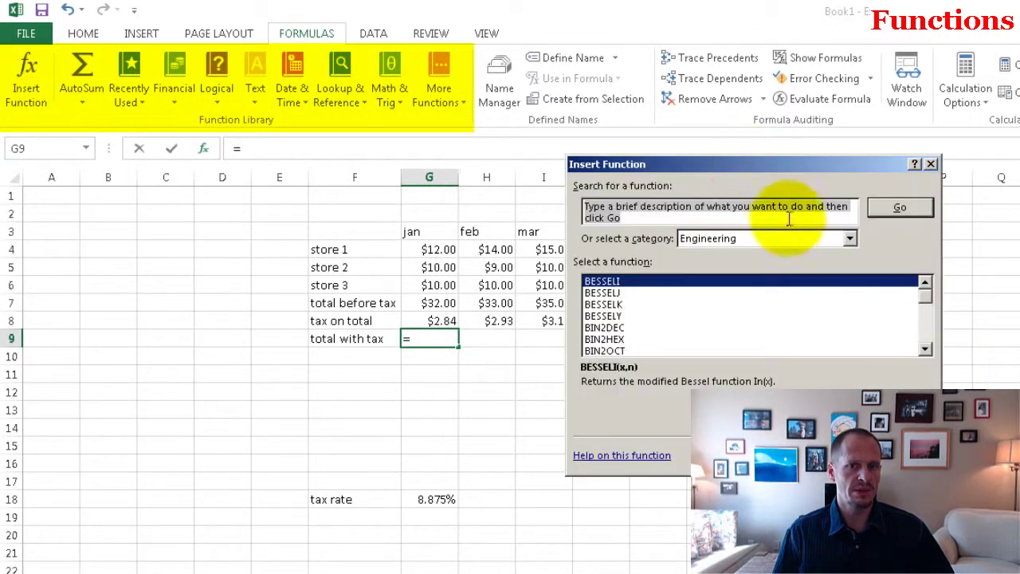
pyautogui.click(793, 240)
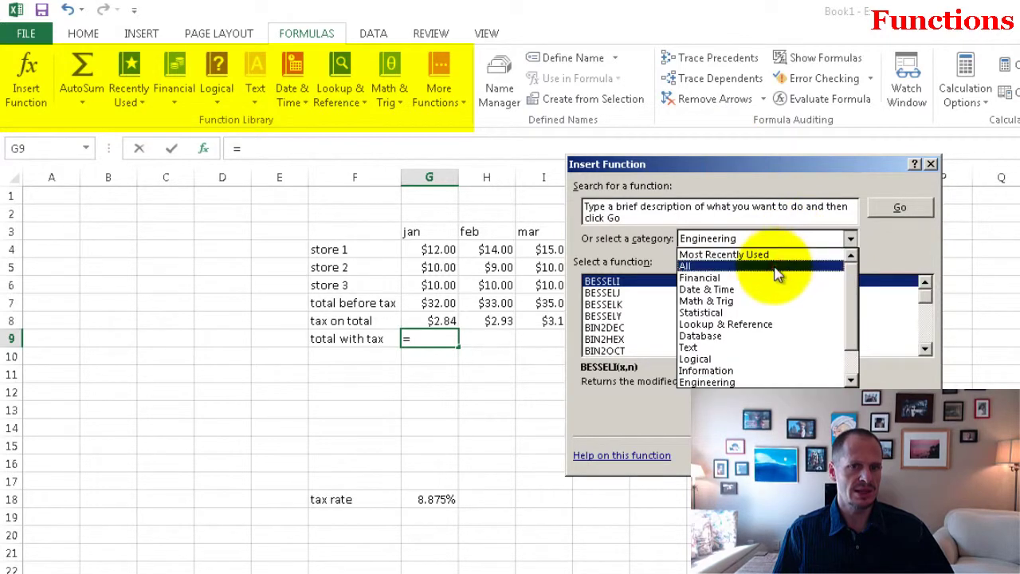
pyautogui.click(777, 273)
pyautogui.moveTo(926, 296); pyautogui.dragTo(925, 355)
pyautogui.press('Escape')
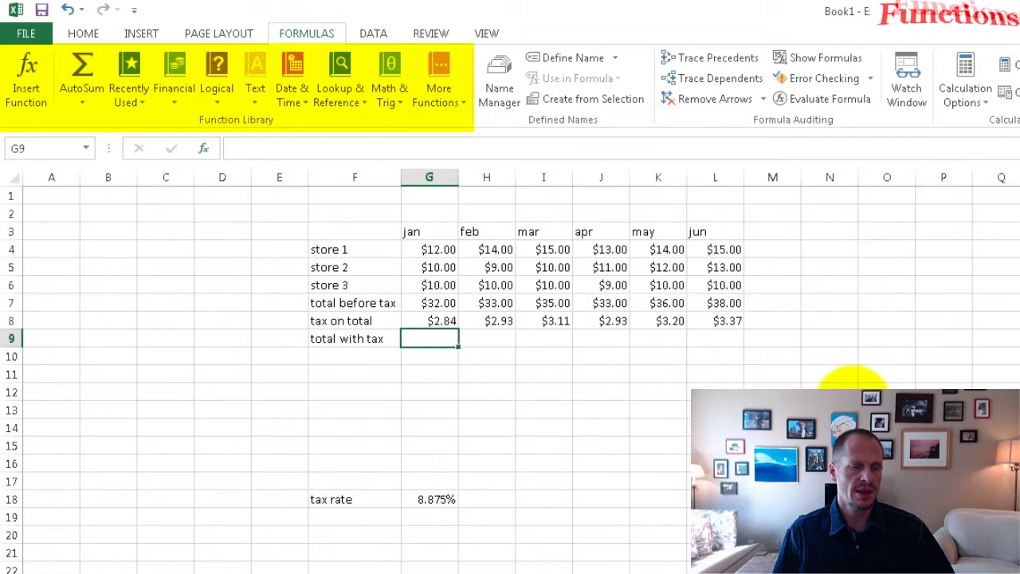
# Try an AutoSum =SUM(G4:G8) in G9, then cancel it.
pyautogui.click(88, 105)
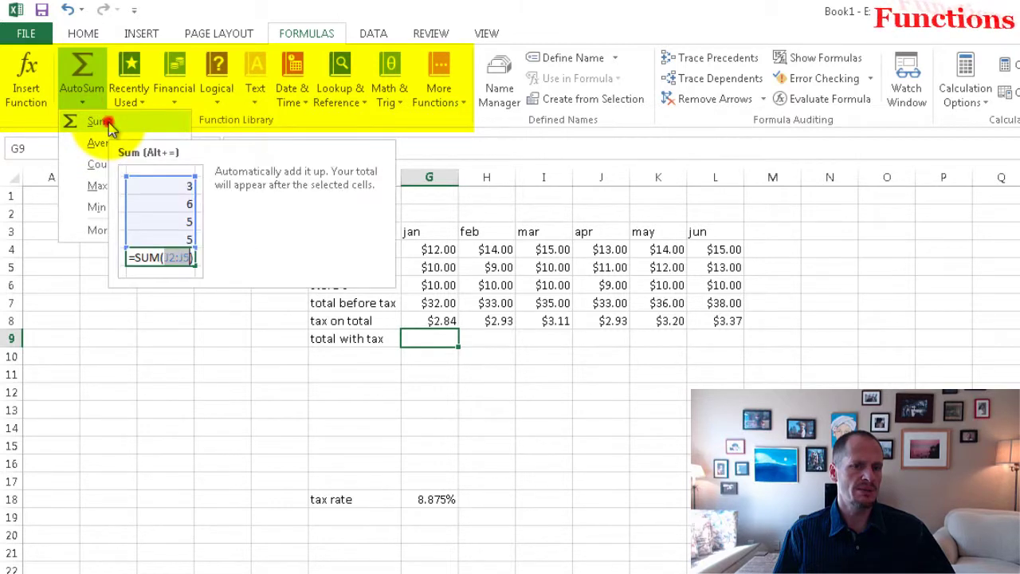
pyautogui.click(97, 122)
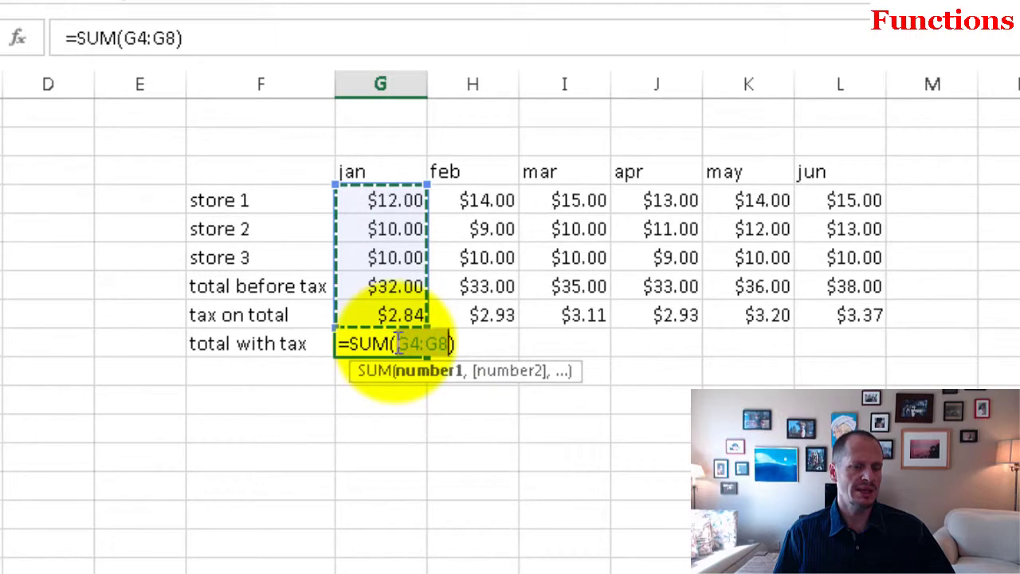
pyautogui.click(443, 343)
pyautogui.click(435, 341)
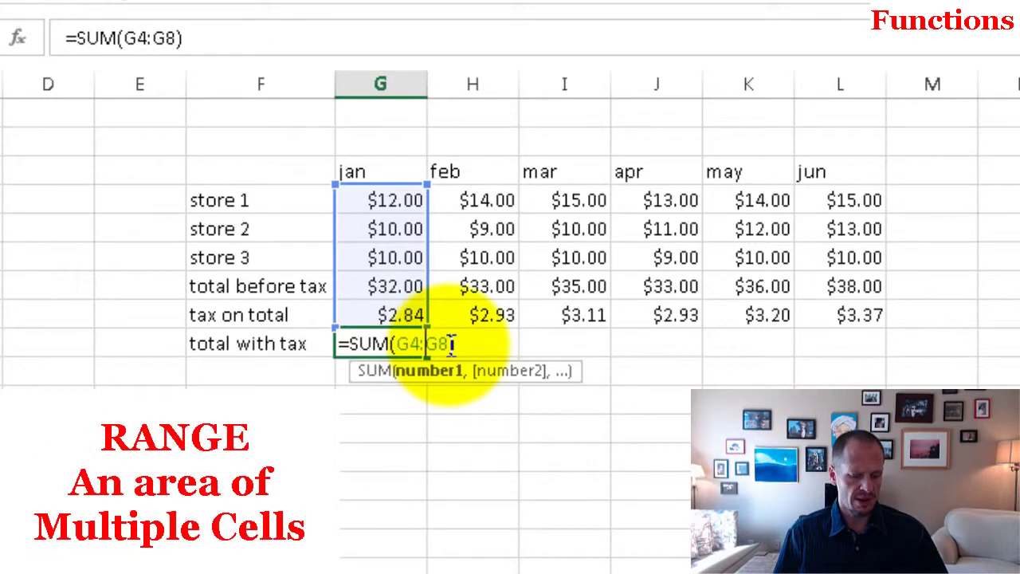
pyautogui.press('Escape')
# Start a =G5 formula in G9, cancel it, and reselect G9.
pyautogui.click(415, 350)
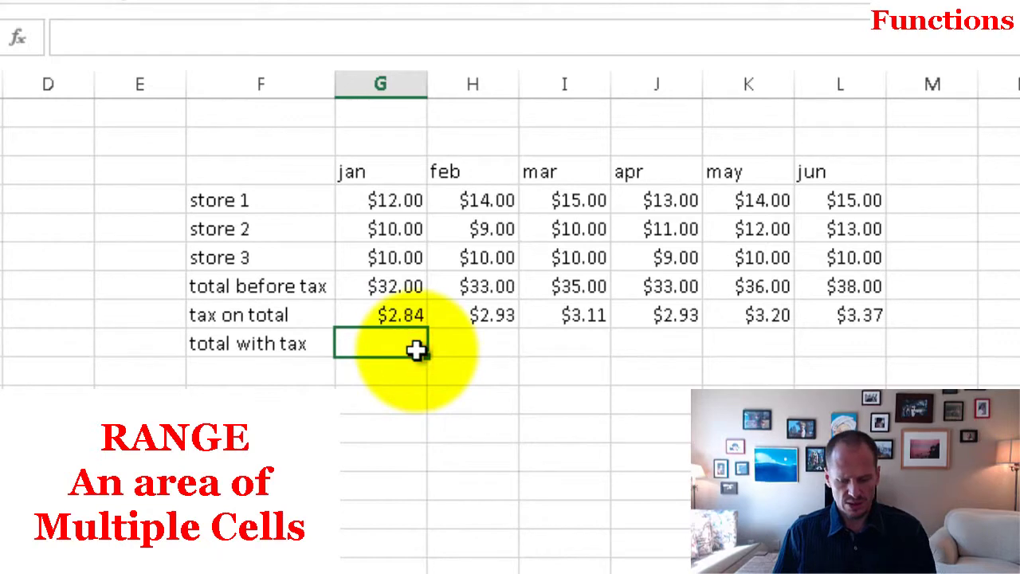
pyautogui.write('=')
pyautogui.click(405, 224)
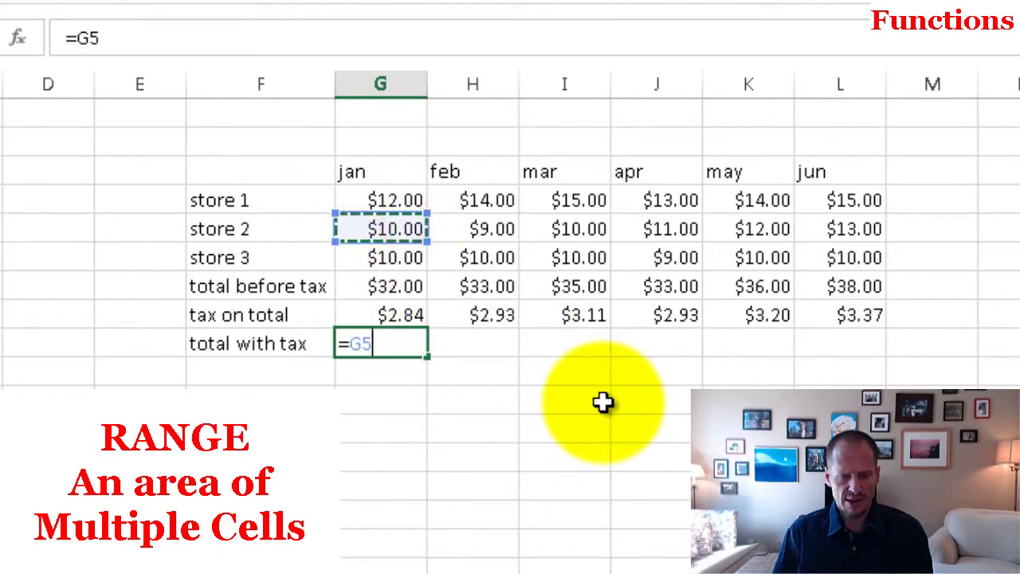
pyautogui.press('Escape')
pyautogui.click(457, 486)
pyautogui.click(410, 347)
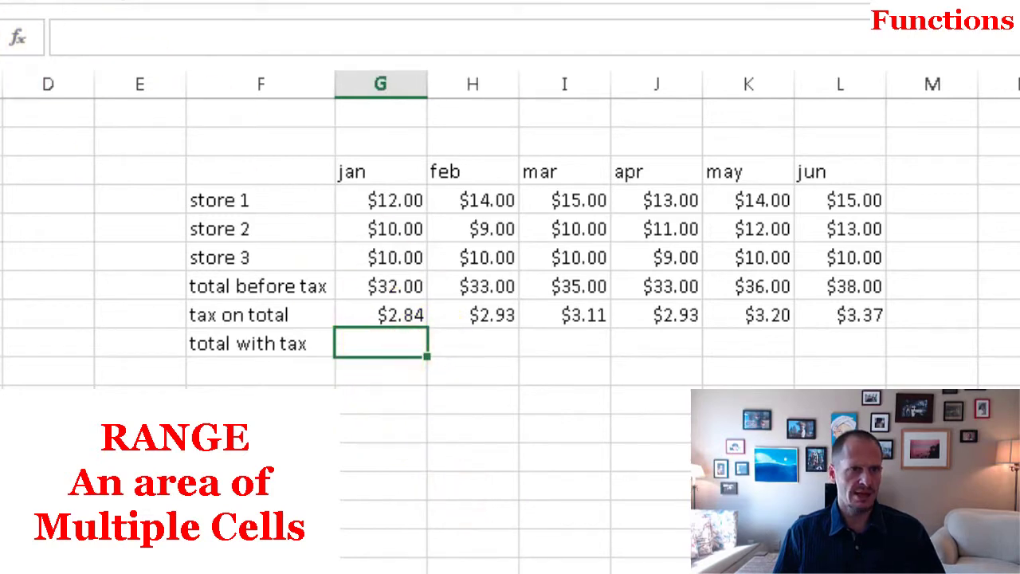
# Insert SUM in G9 again, mark the G4:G8 reference, then cancel.
pyautogui.click(46, 91)
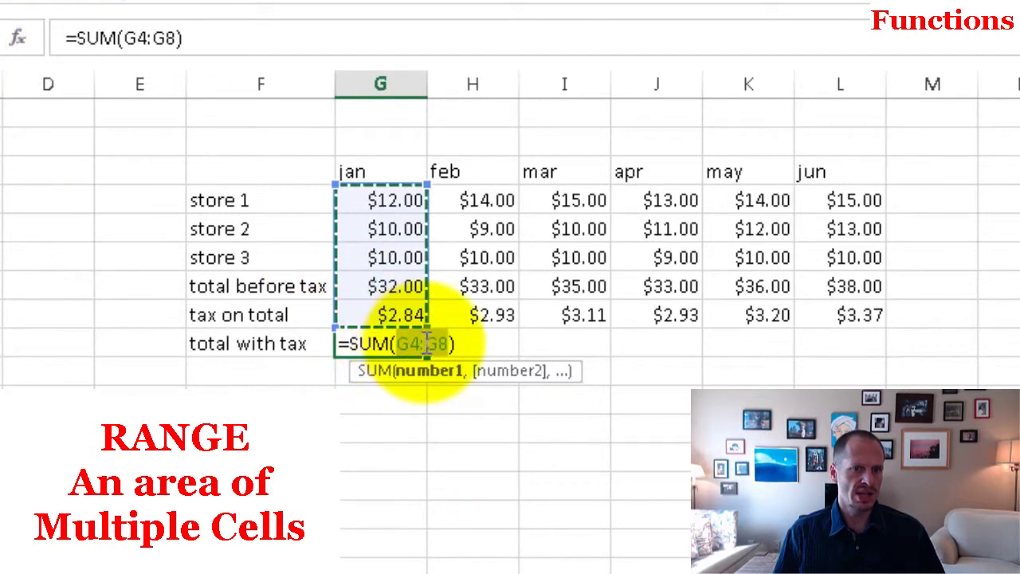
pyautogui.moveTo(427, 343); pyautogui.dragTo(404, 341)
pyautogui.click(379, 200)
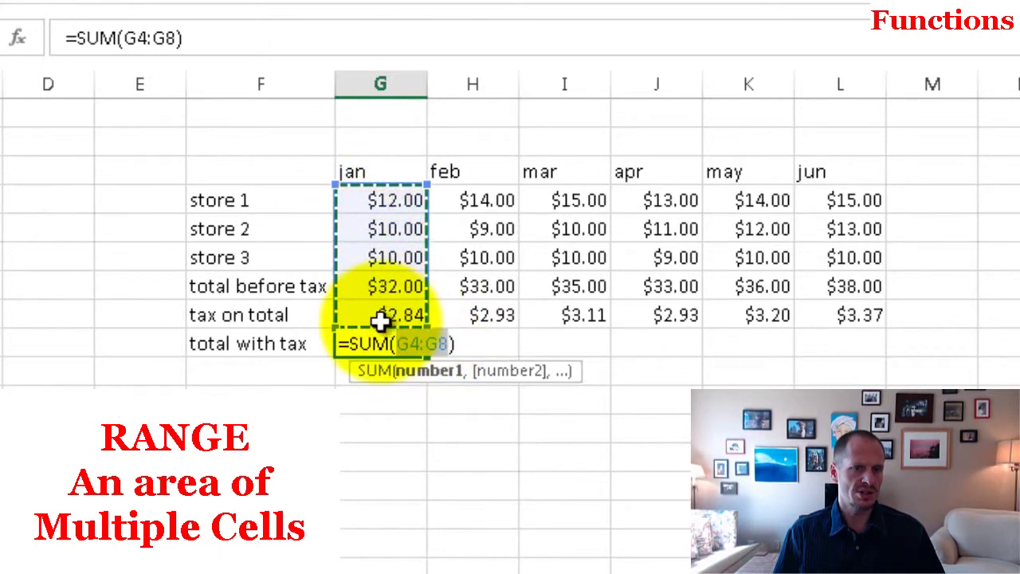
pyautogui.press('Escape')
# Start an Alt+= SUM in L9 covering the range G4:L8.
pyautogui.click(802, 348)
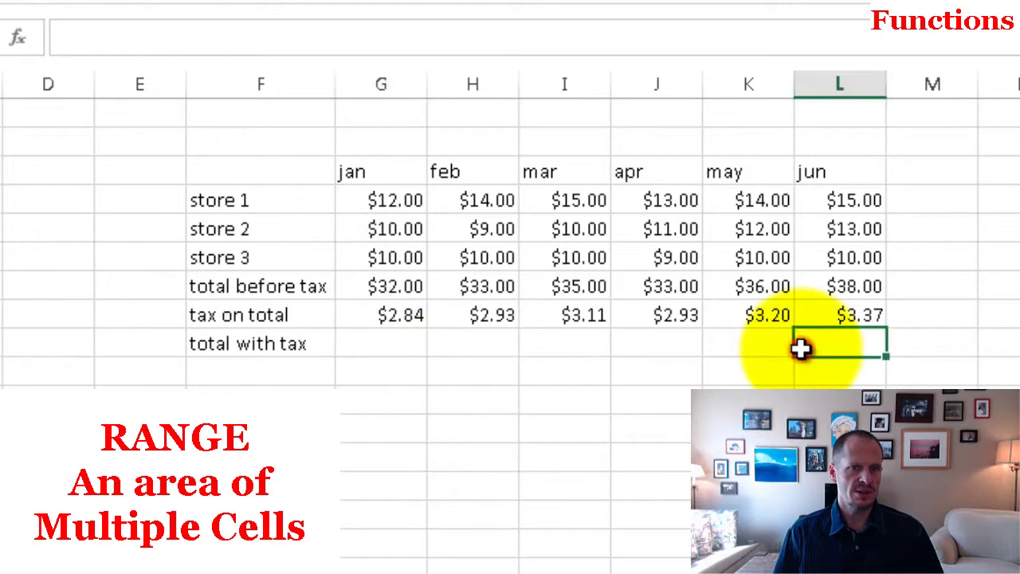
pyautogui.hotkey('alt', '=')
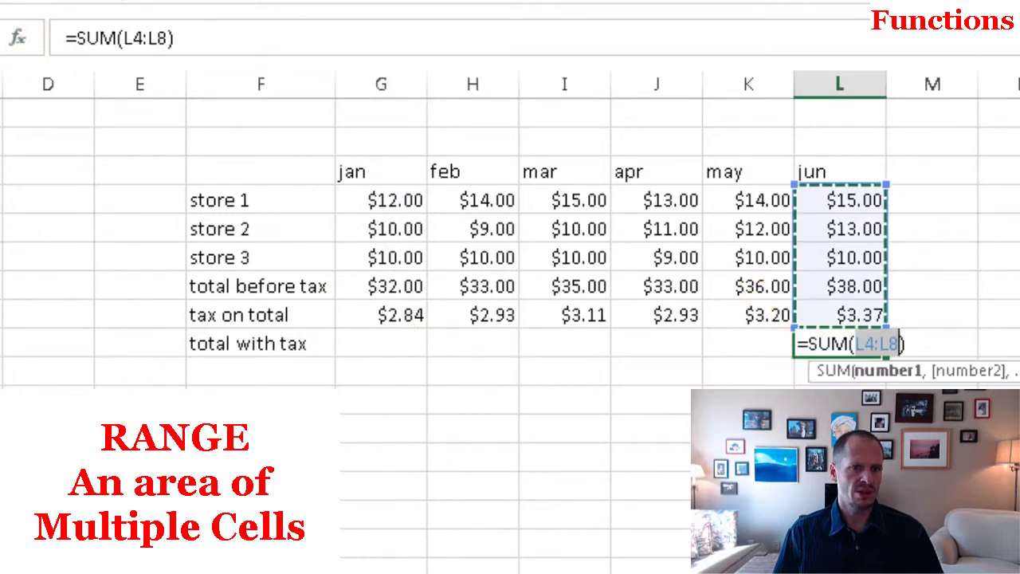
pyautogui.click(395, 200)
pyautogui.moveTo(717, 277); pyautogui.dragTo(842, 307)
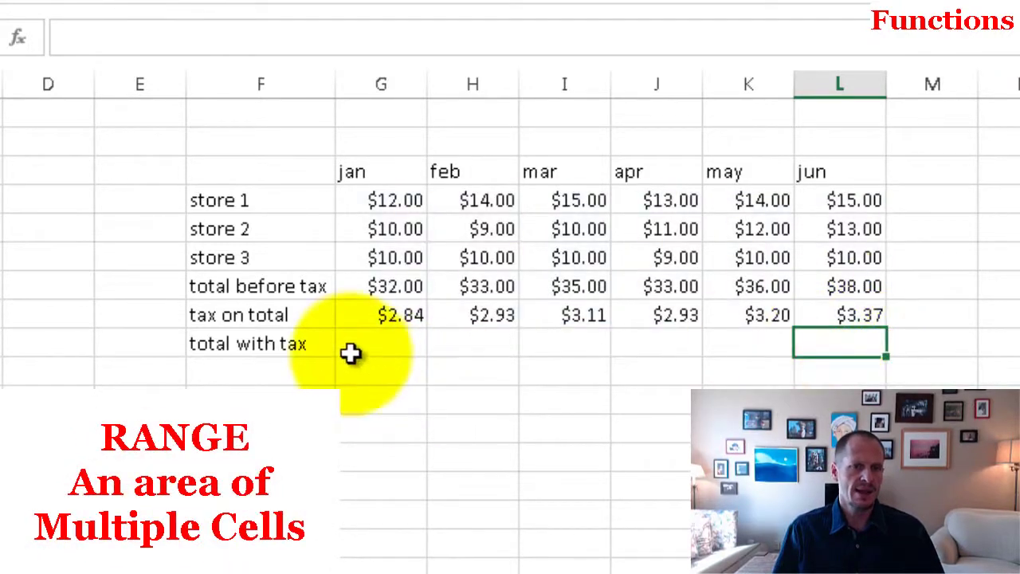
# Enter =SUM(G7:G8) in G9 for January's total with tax.
pyautogui.click(381, 343)
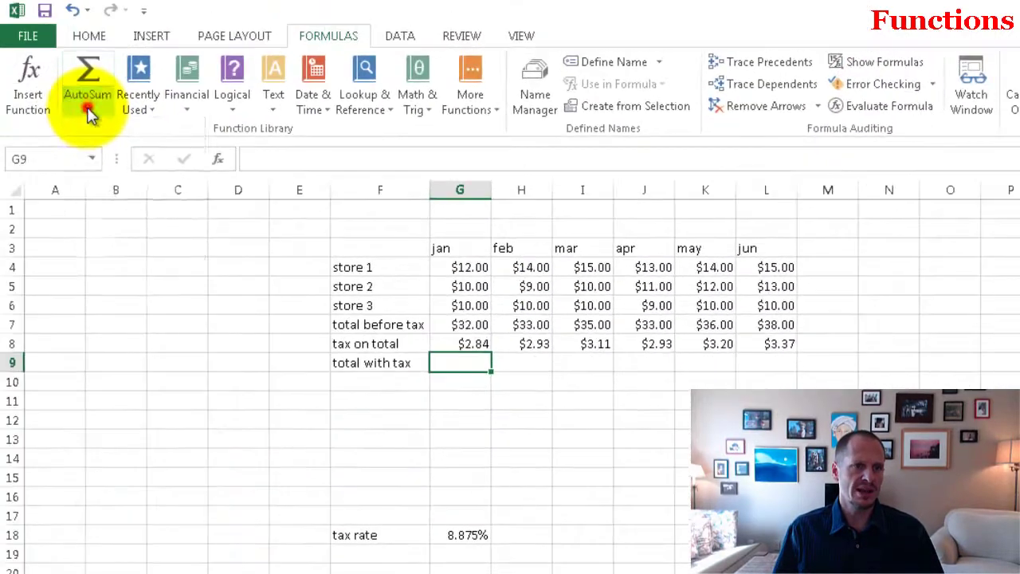
pyautogui.click(88, 114)
pyautogui.click(98, 130)
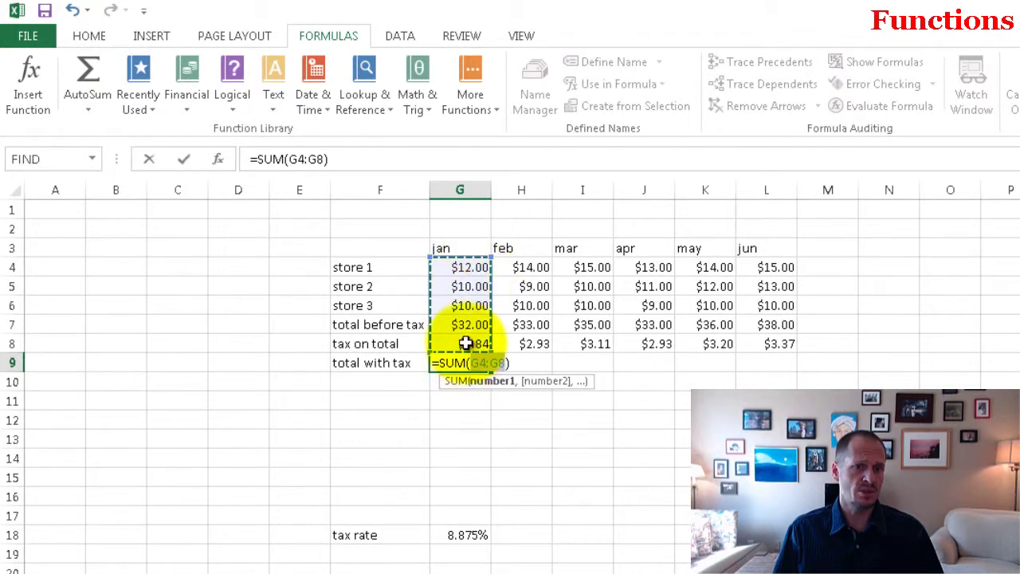
pyautogui.moveTo(466, 344); pyautogui.dragTo(467, 327)
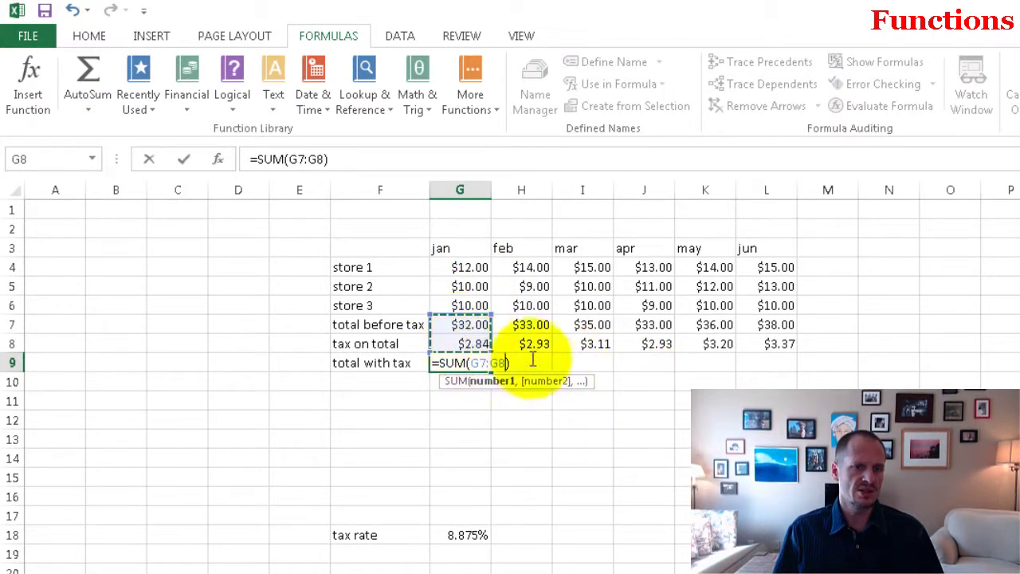
pyautogui.press('Return')
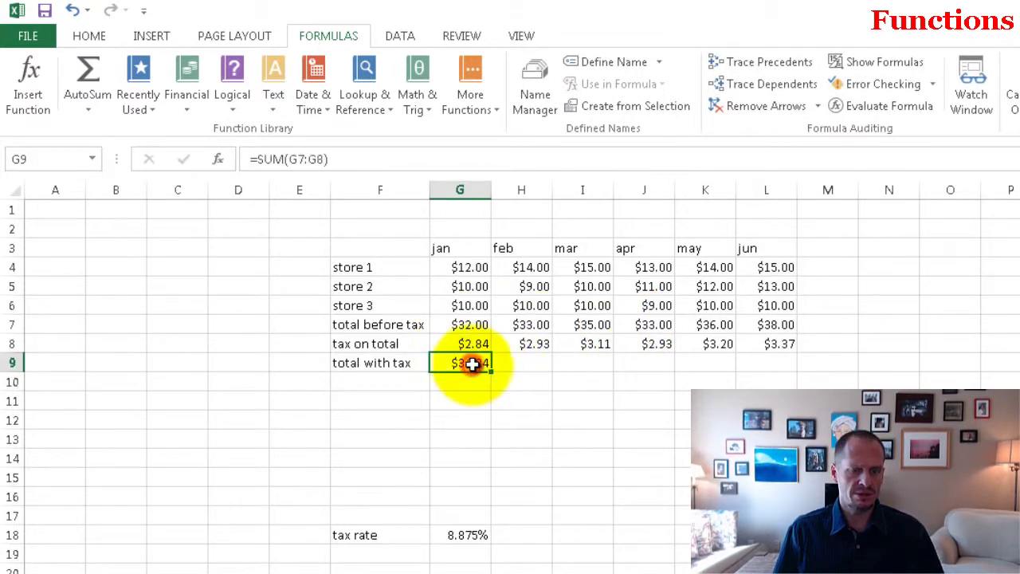
# Copy the G9 total across H9:L9 and turn on Show Formulas.
pyautogui.hotkey('ctrl', 'c')
pyautogui.moveTo(524, 364); pyautogui.dragTo(767, 364)
pyautogui.hotkey('ctrl', 'v')
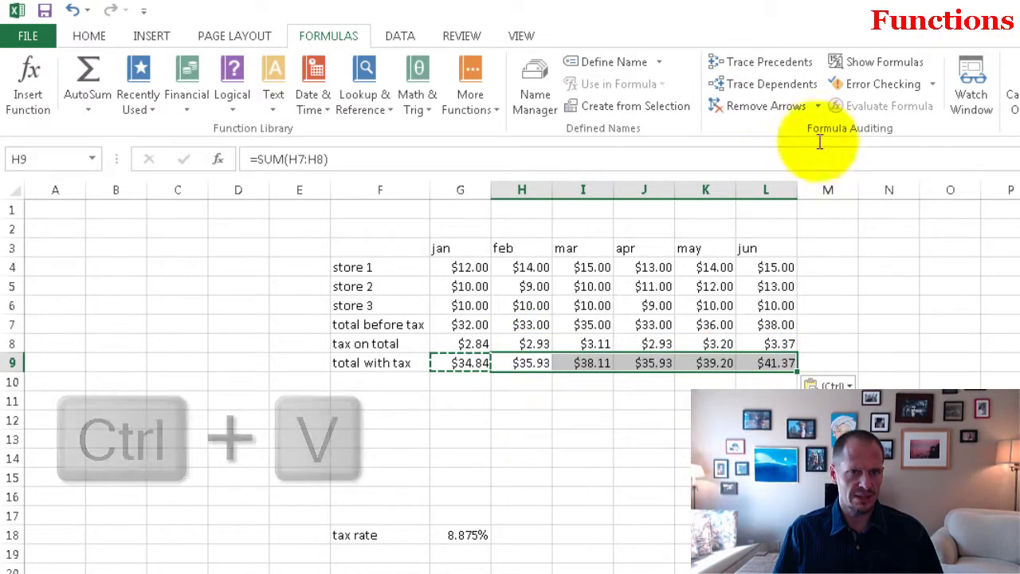
pyautogui.click(883, 61)
pyautogui.click(817, 418)
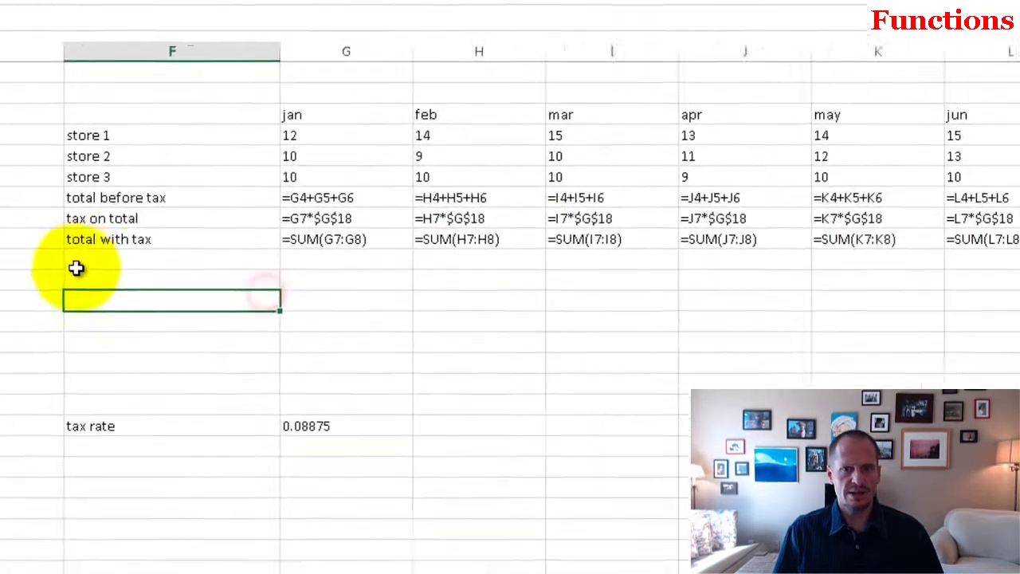
# Check each month's total-with-tax SUM formula from January to June and back.
pyautogui.click(303, 233)
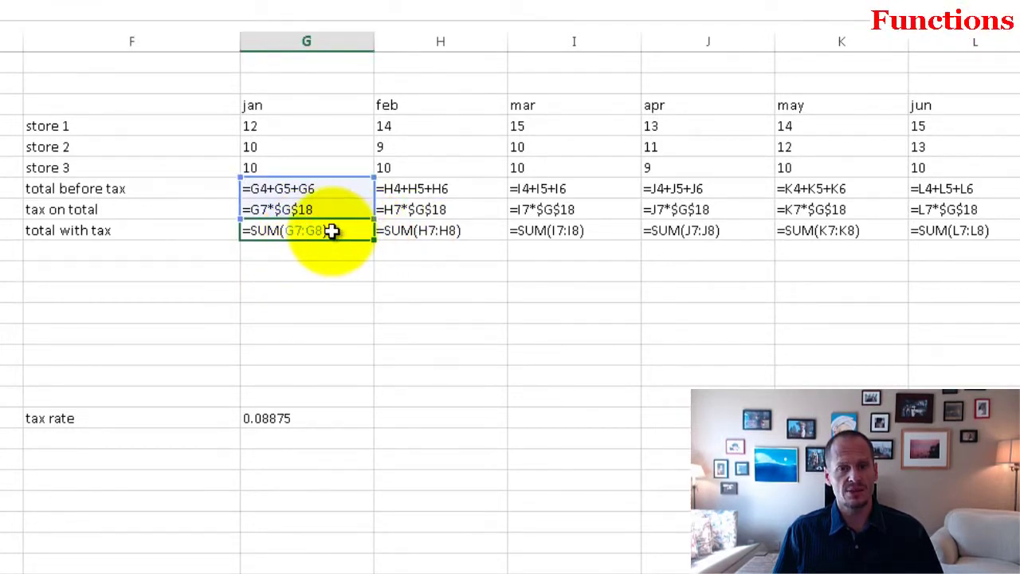
pyautogui.click(392, 230)
pyautogui.click(552, 229)
pyautogui.click(701, 231)
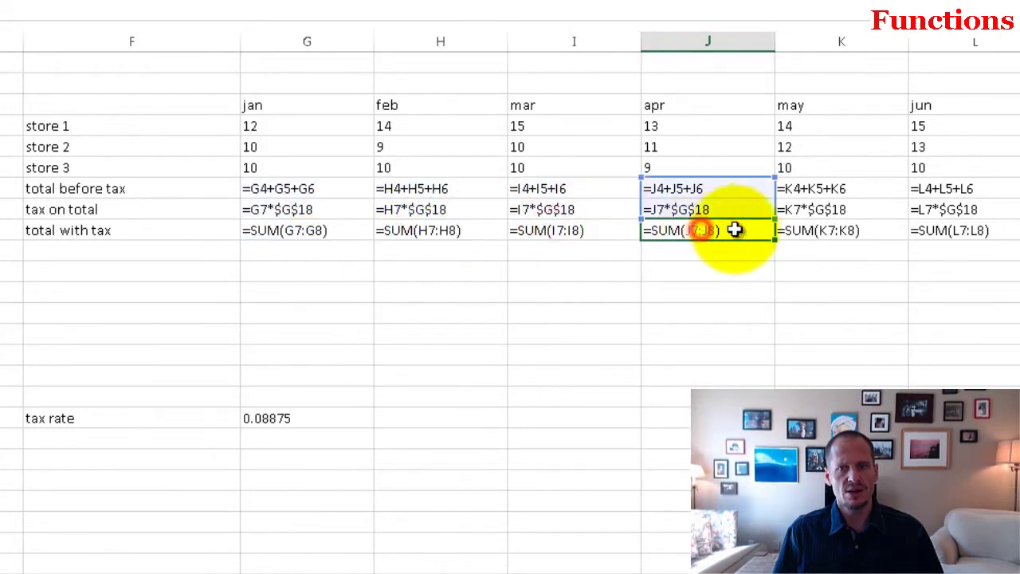
pyautogui.click(835, 230)
pyautogui.click(944, 230)
pyautogui.click(852, 230)
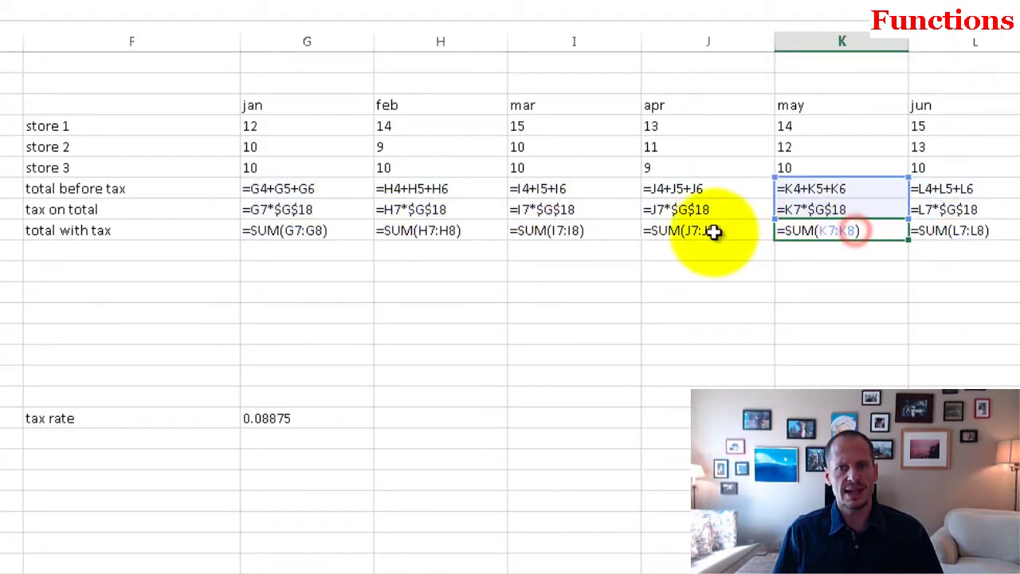
pyautogui.click(712, 230)
pyautogui.click(578, 230)
pyautogui.click(448, 230)
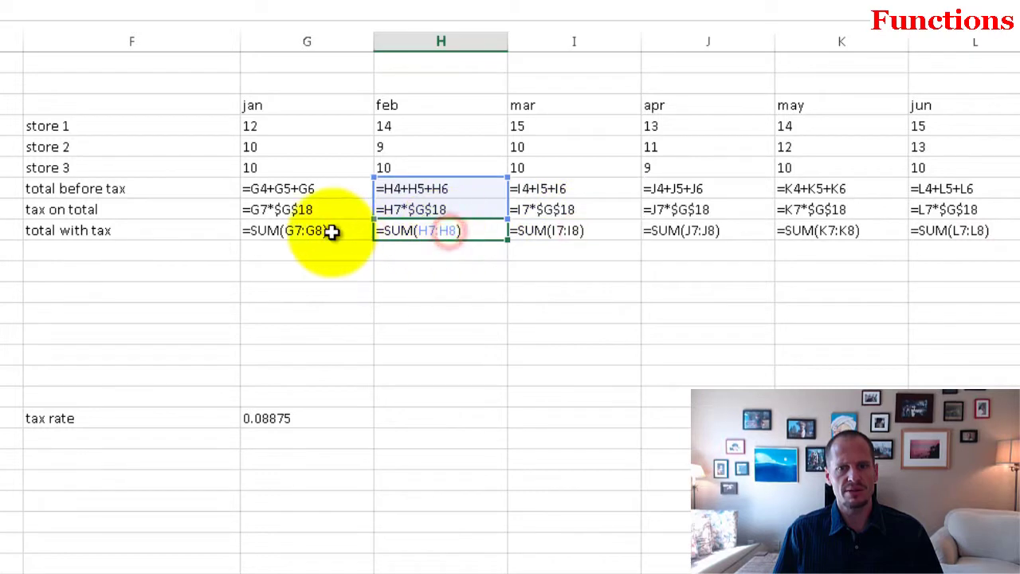
pyautogui.click(329, 231)
# Recheck every month's summed cells, then turn Show Formulas off.
pyautogui.click(398, 230)
pyautogui.click(542, 231)
pyautogui.click(707, 232)
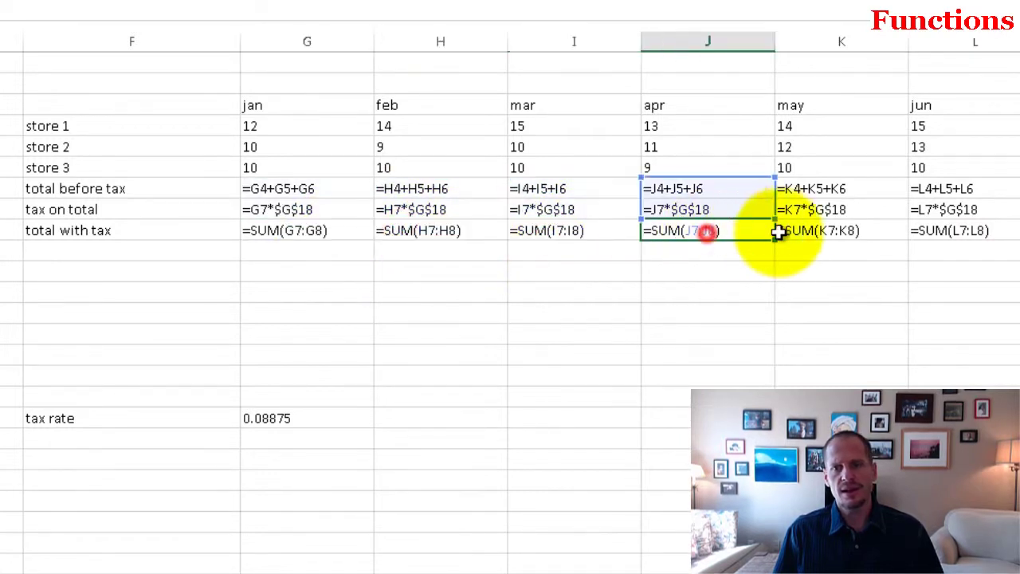
pyautogui.click(827, 230)
pyautogui.click(950, 232)
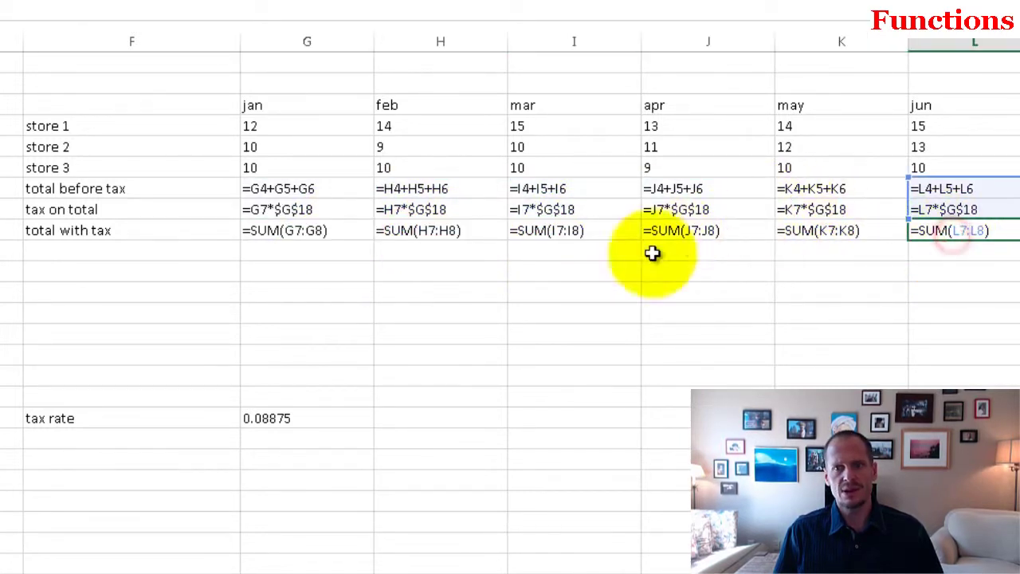
pyautogui.click(303, 231)
pyautogui.click(423, 231)
pyautogui.click(554, 231)
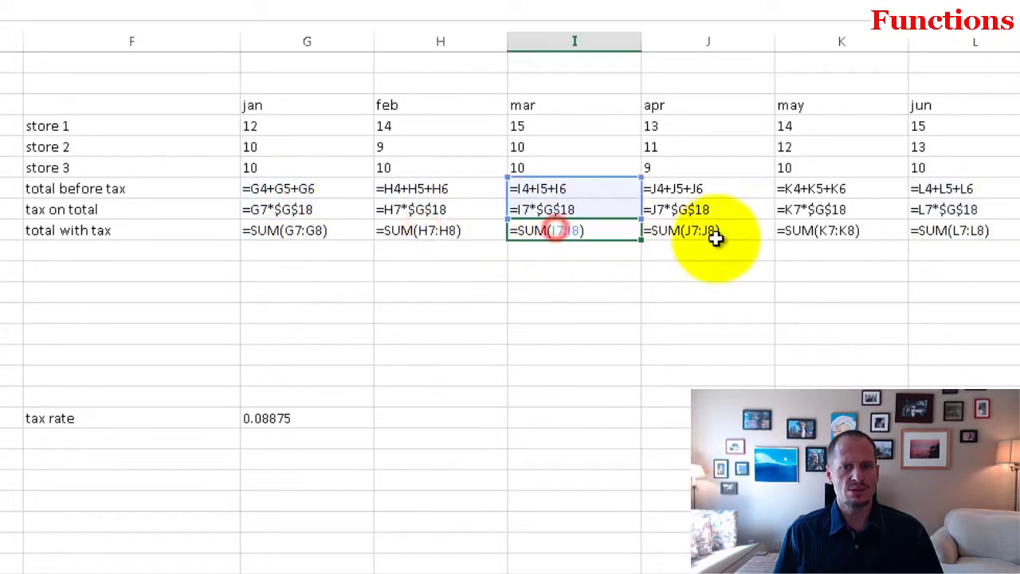
pyautogui.click(713, 230)
pyautogui.click(820, 230)
pyautogui.click(925, 230)
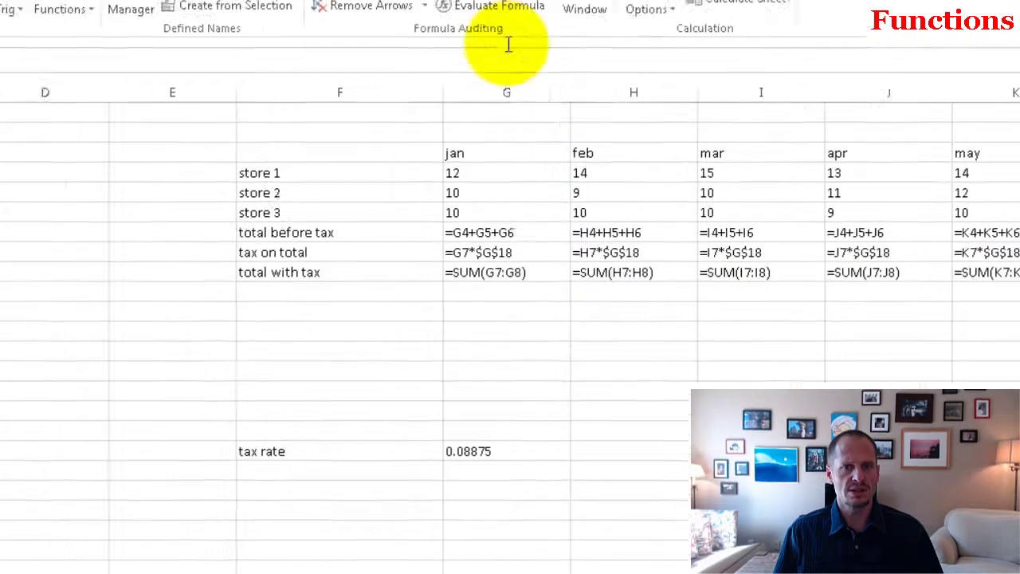
pyautogui.click(761, 38)
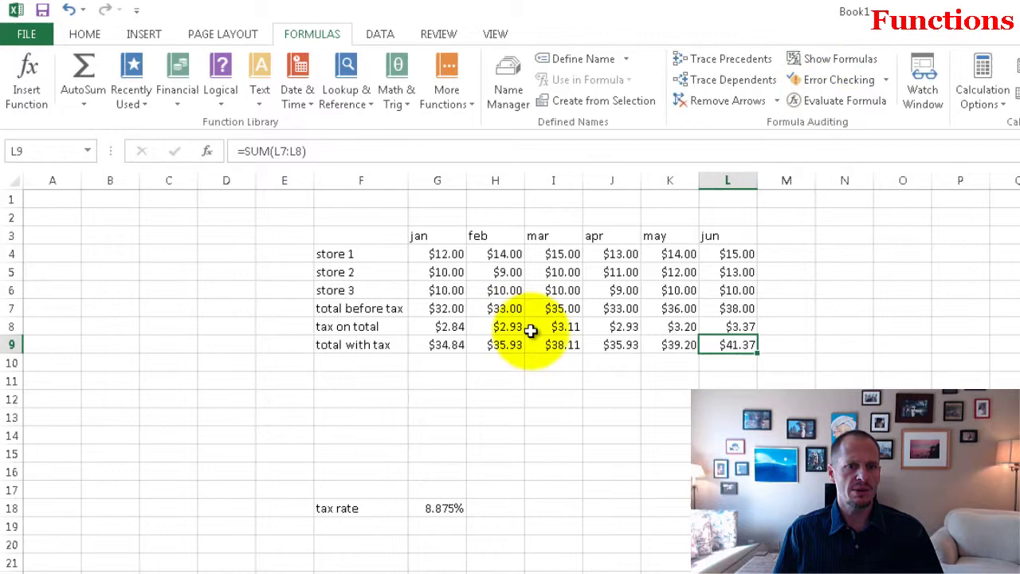
# Inspect the January total formula =SUM(G7:G8) in G9 without changing it.
pyautogui.click(532, 365)
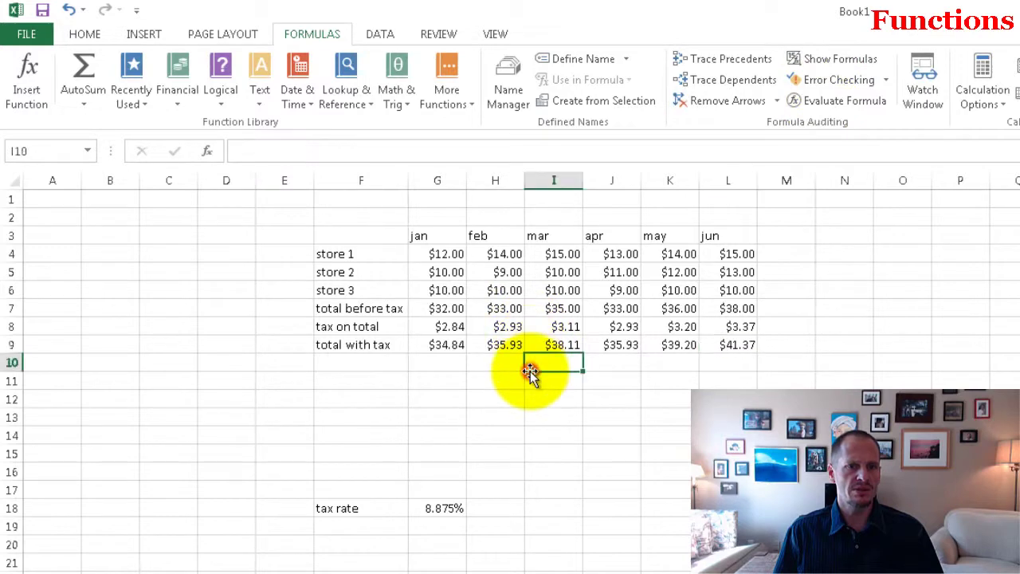
pyautogui.doubleClick(443, 344)
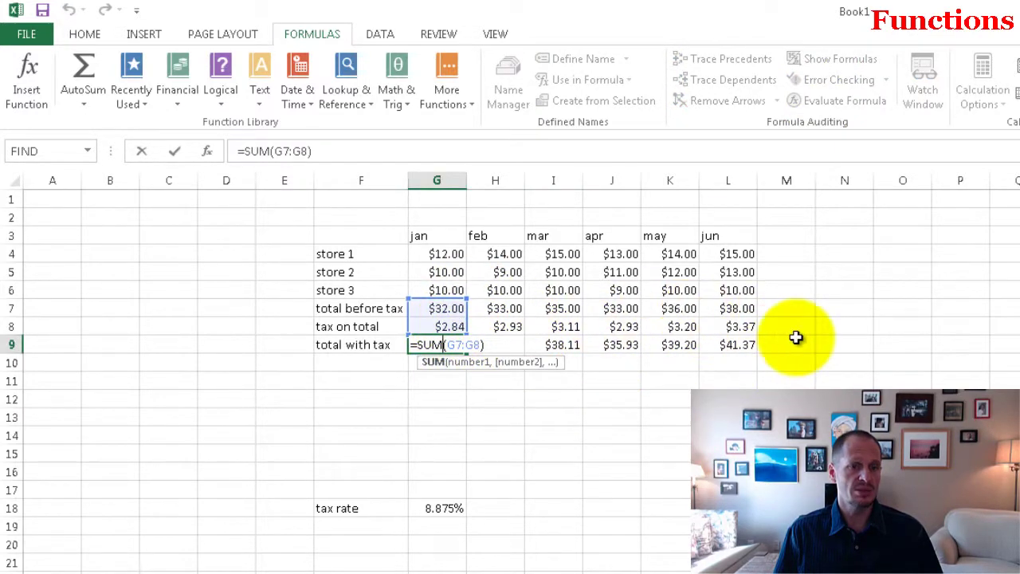
pyautogui.press('Escape')
# Enter the number 2 in cell P4.
pyautogui.click(962, 261)
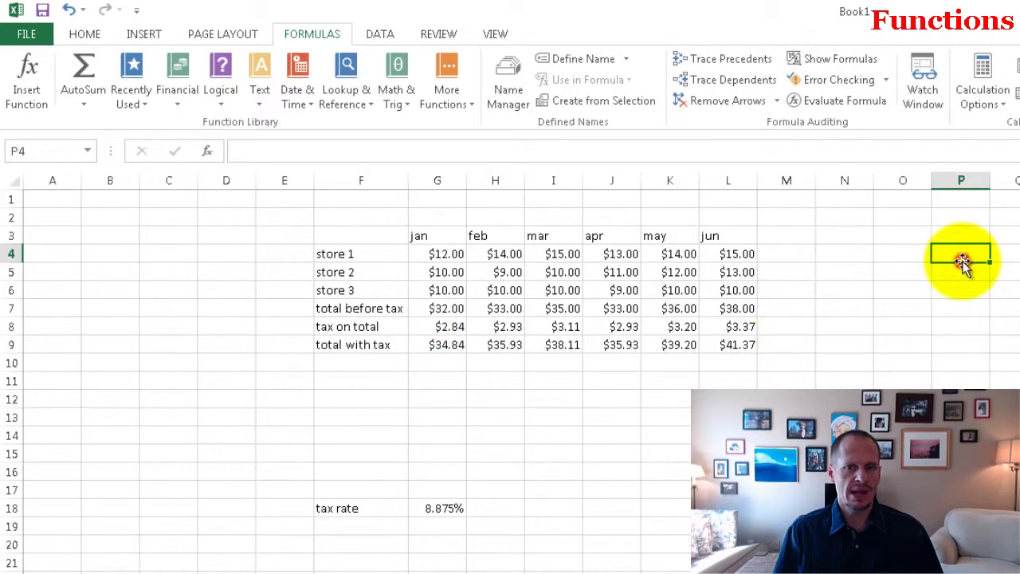
pyautogui.write('2')
pyautogui.press('Return')
# Finish 3, 4, 5 in P5:P7 and fill the series down to 25 in P27.
pyautogui.write('3')
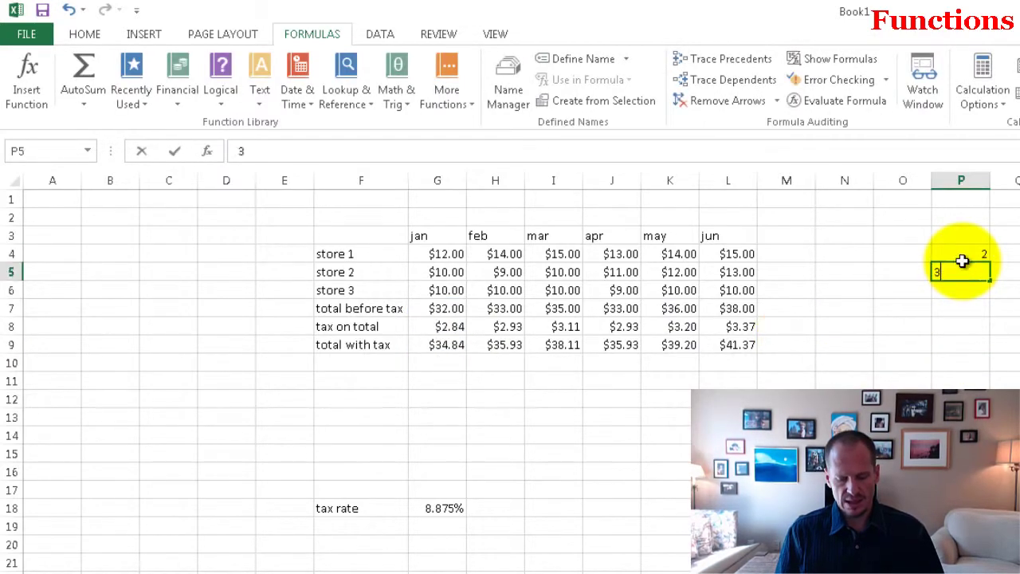
pyautogui.write('5')
pyautogui.press('Return')
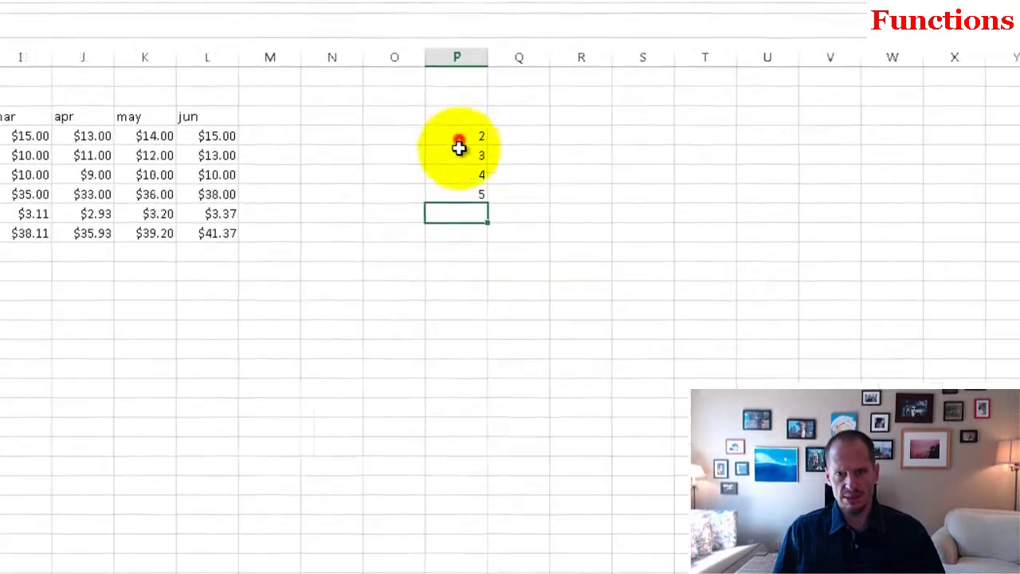
pyautogui.moveTo(962, 259); pyautogui.dragTo(967, 300)
pyautogui.moveTo(307, 162); pyautogui.dragTo(302, 558)
# Start a manual =P4+P5+P6+P7+ total in P28, then abandon it.
pyautogui.click(272, 569)
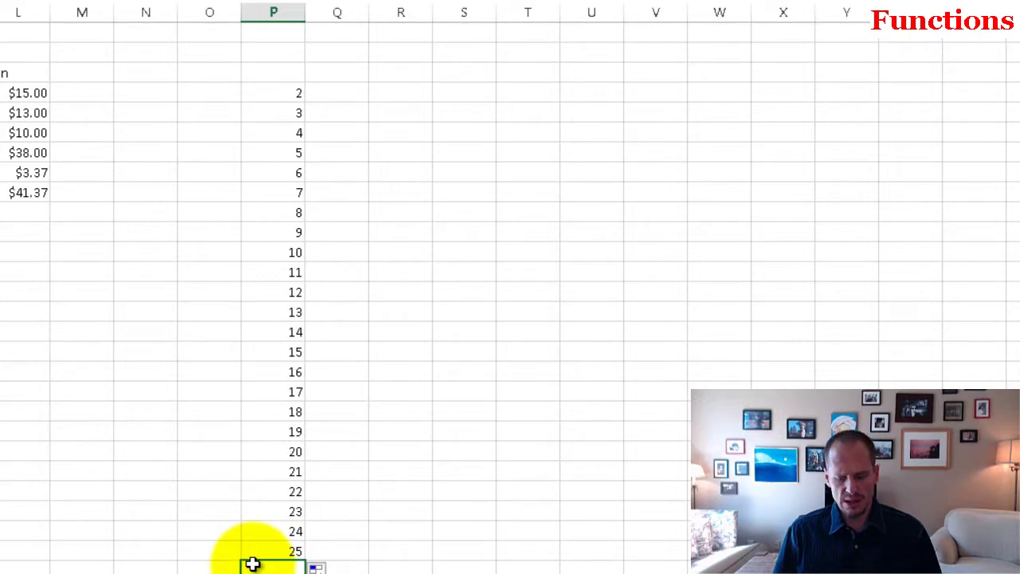
pyautogui.write('=')
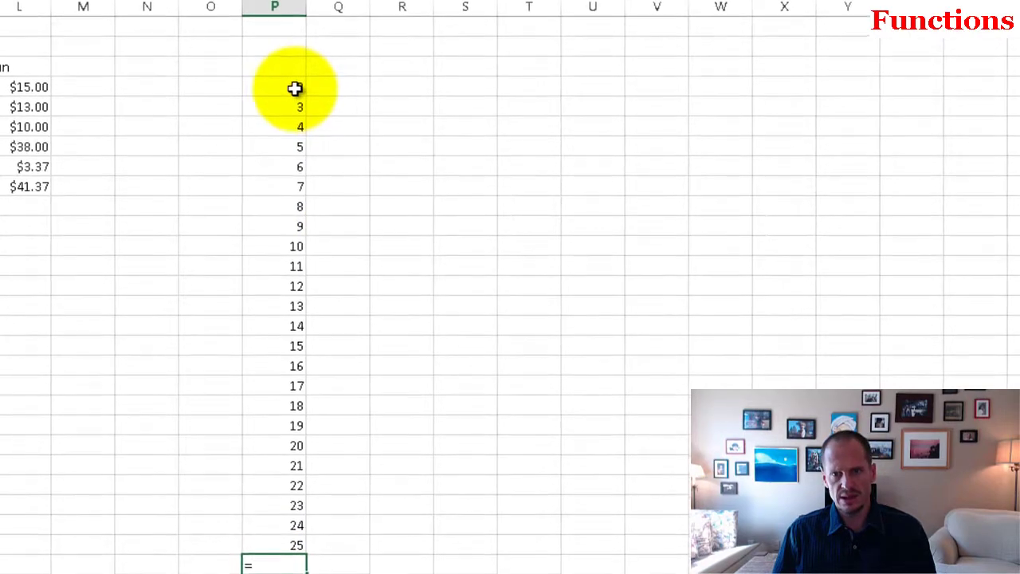
pyautogui.click(293, 93)
pyautogui.write('+')
pyautogui.click(296, 105)
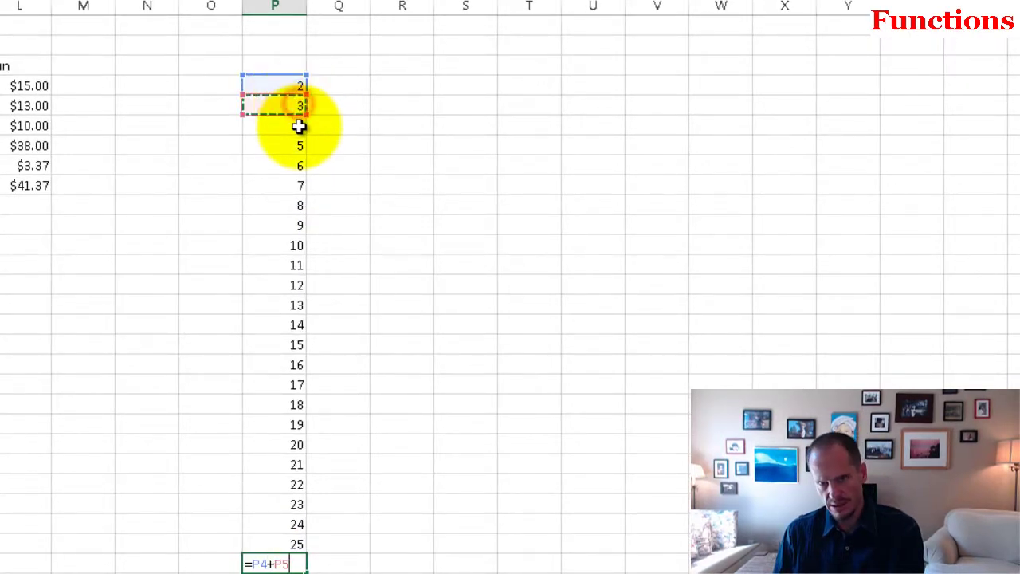
pyautogui.click(299, 126)
pyautogui.write('+')
pyautogui.click(296, 150)
pyautogui.write('+')
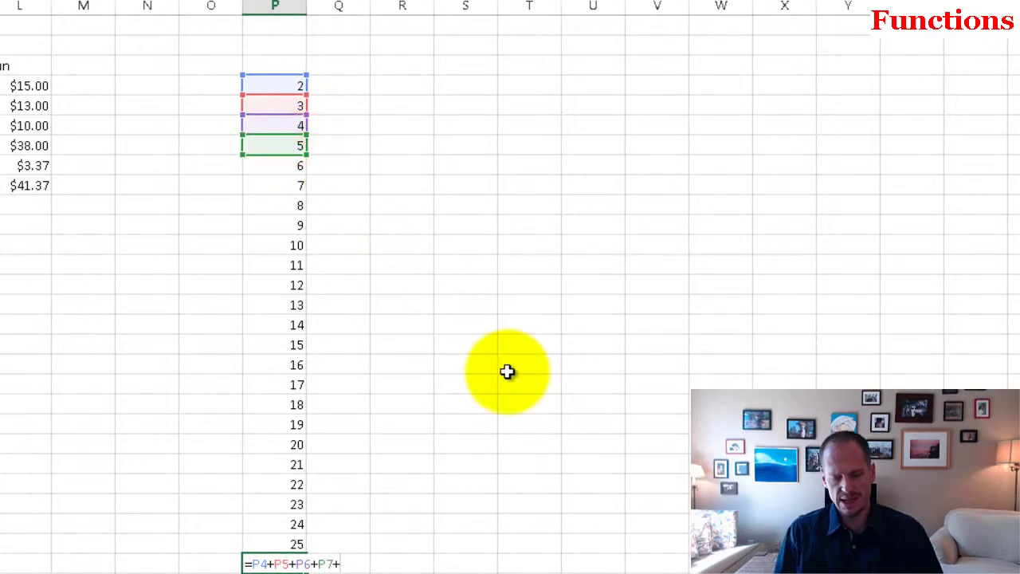
pyautogui.press('Escape')
pyautogui.click(279, 563)
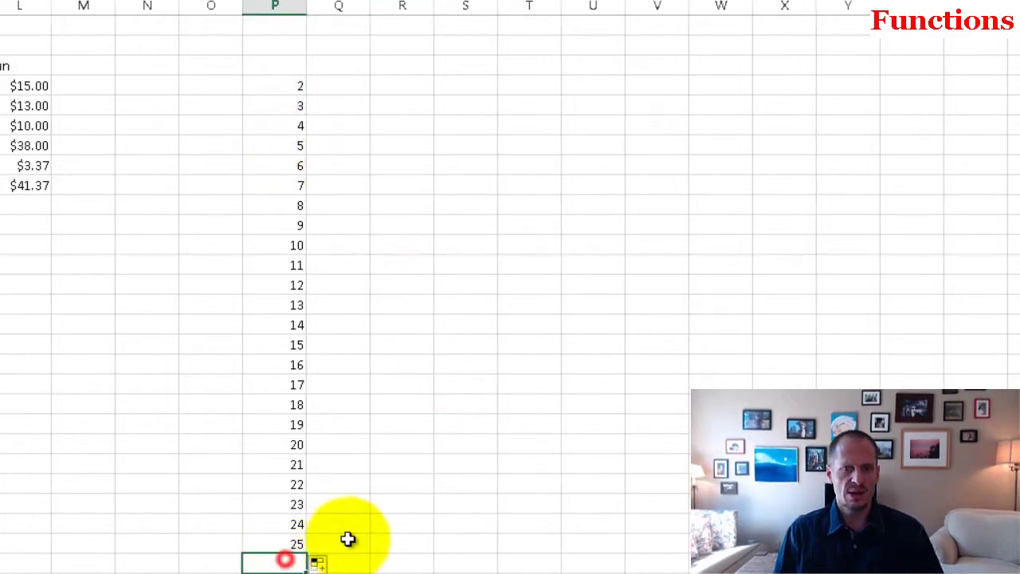
pyautogui.click(56, 71)
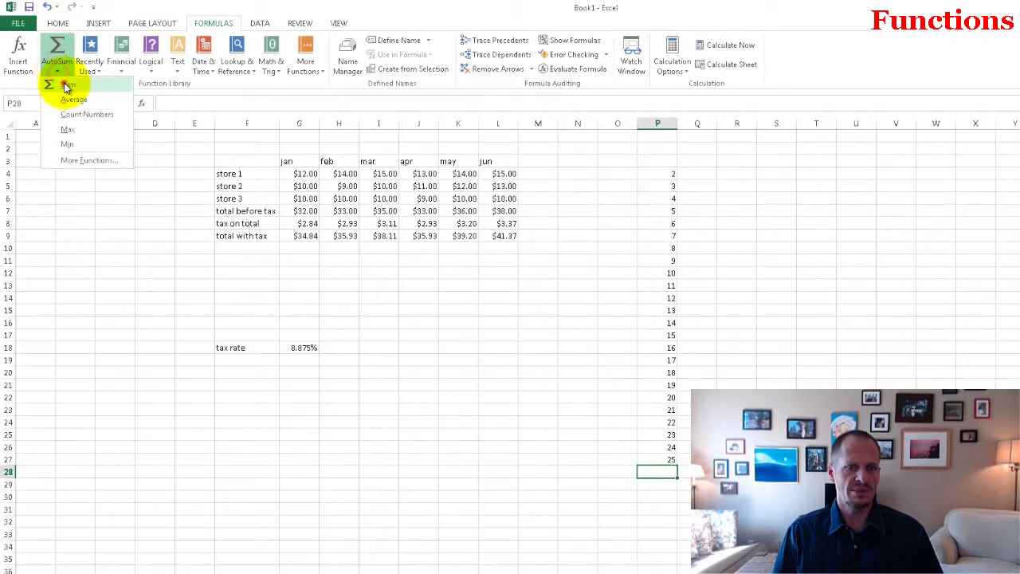
# AutoSum the series to 324 in P28, then delete column P.
pyautogui.click(65, 85)
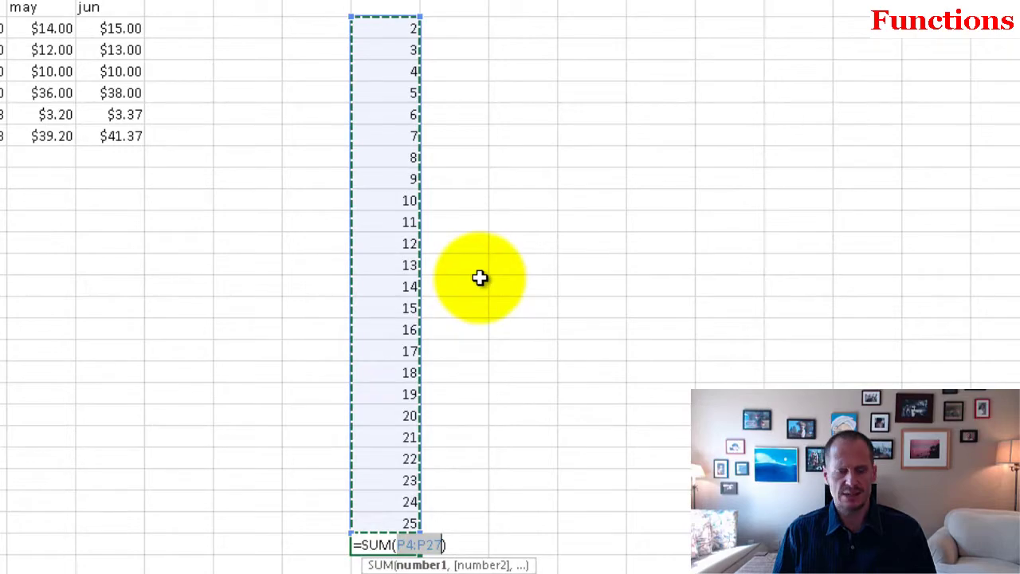
pyautogui.press('Return')
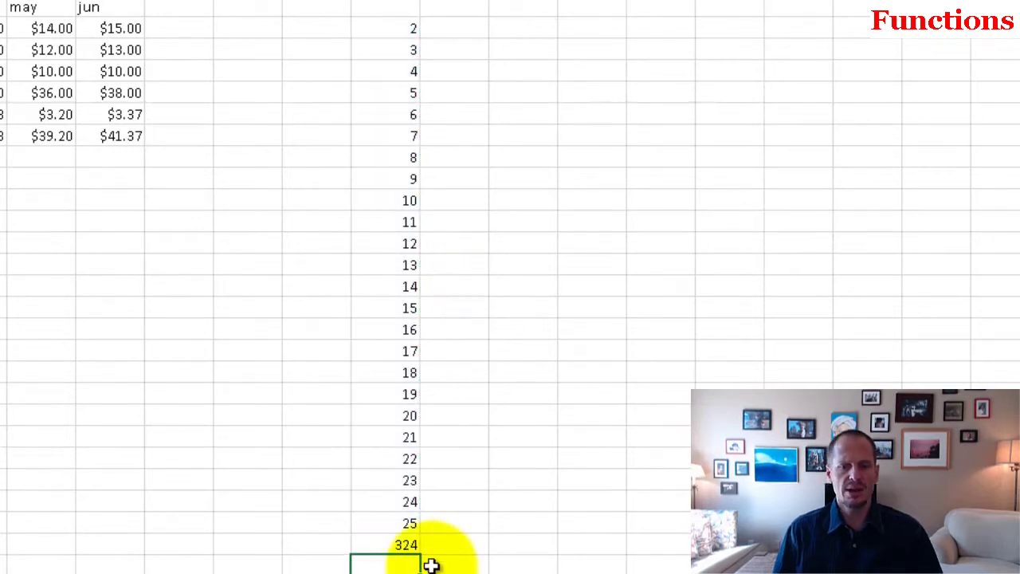
pyautogui.click(414, 542)
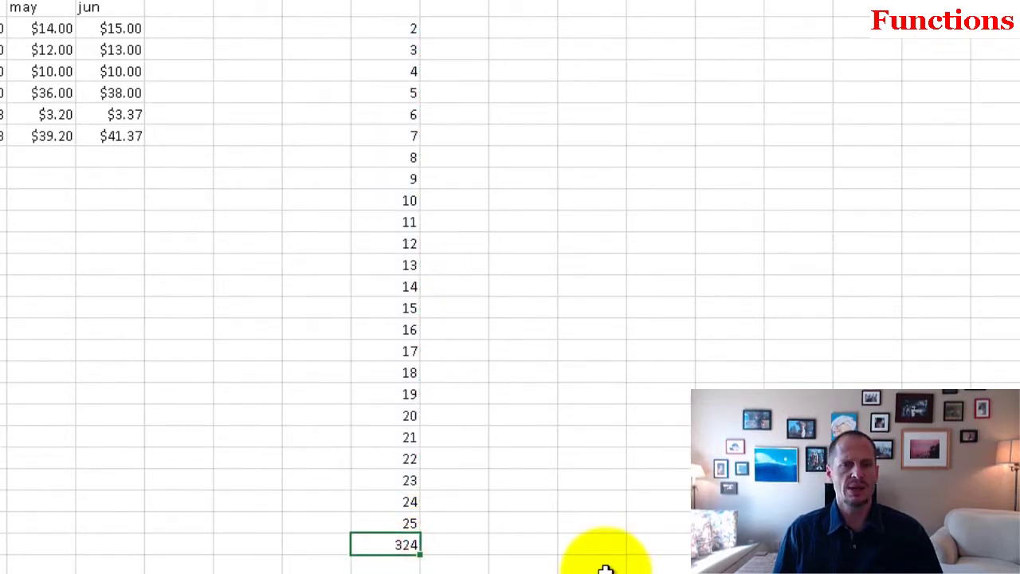
pyautogui.click(562, 105)
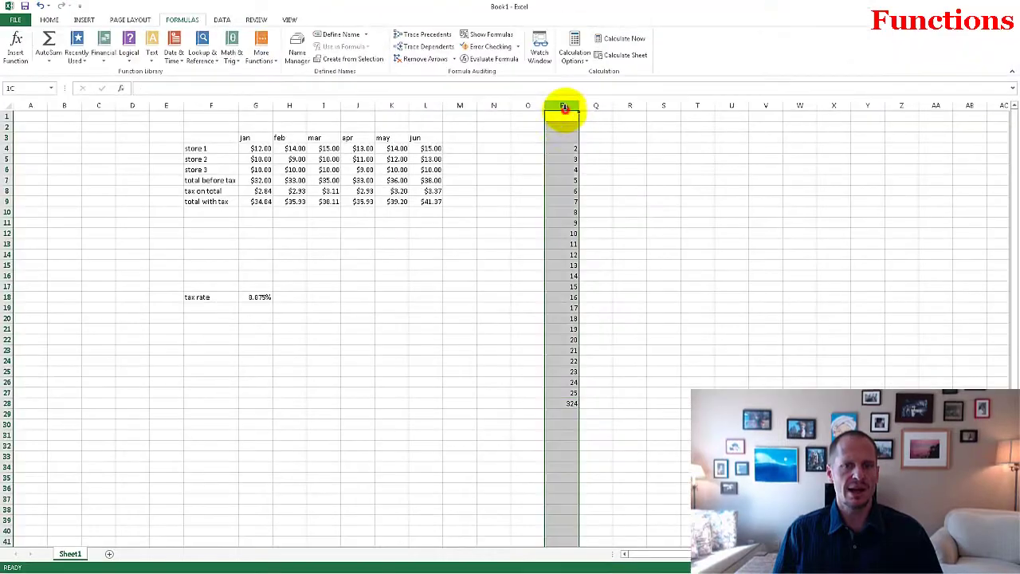
pyautogui.rightClick(566, 165)
pyautogui.click(590, 251)
pyautogui.click(495, 244)
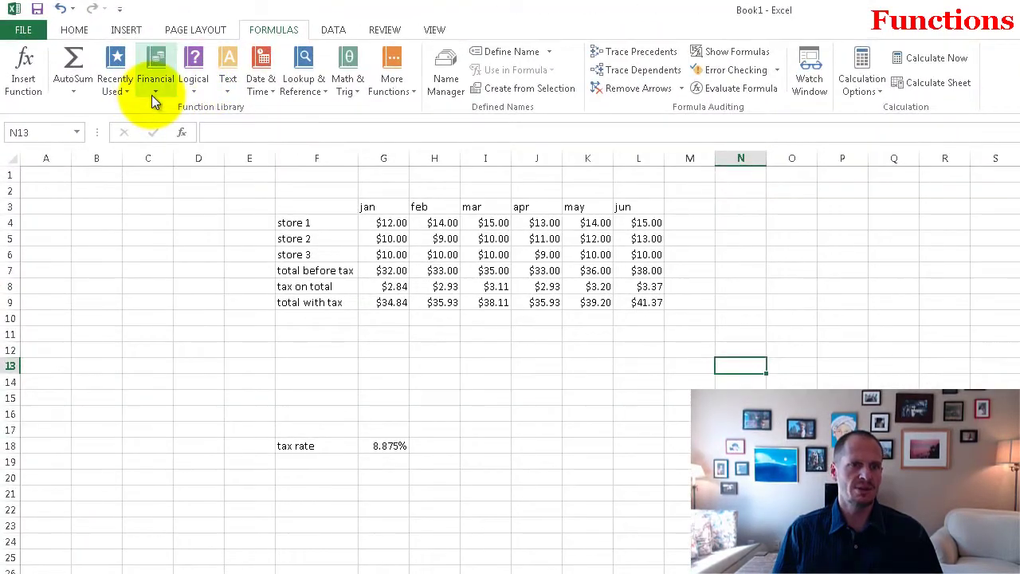
# Insert PMT from the Financial functions, move its arguments dialog, then cancel.
pyautogui.click(154, 93)
pyautogui.moveTo(255, 177); pyautogui.dragTo(258, 399)
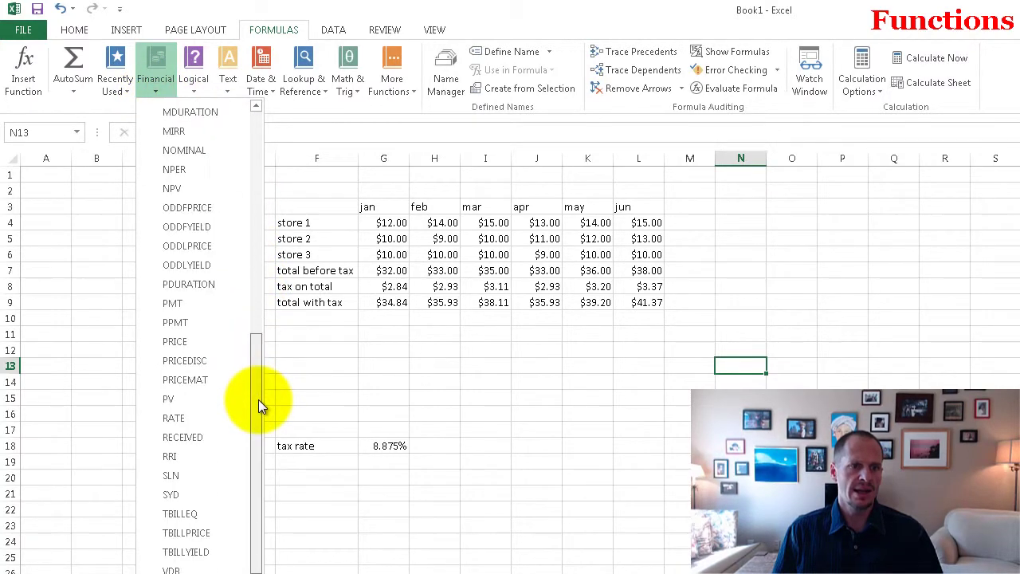
pyautogui.click(223, 303)
pyautogui.moveTo(598, 156); pyautogui.dragTo(887, 262)
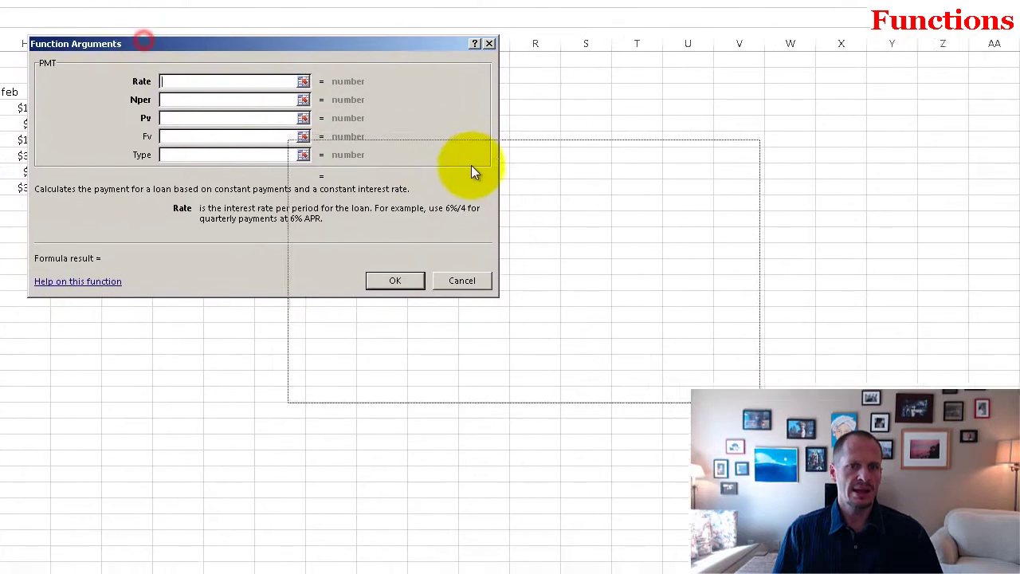
pyautogui.moveTo(471, 171); pyautogui.dragTo(469, 169)
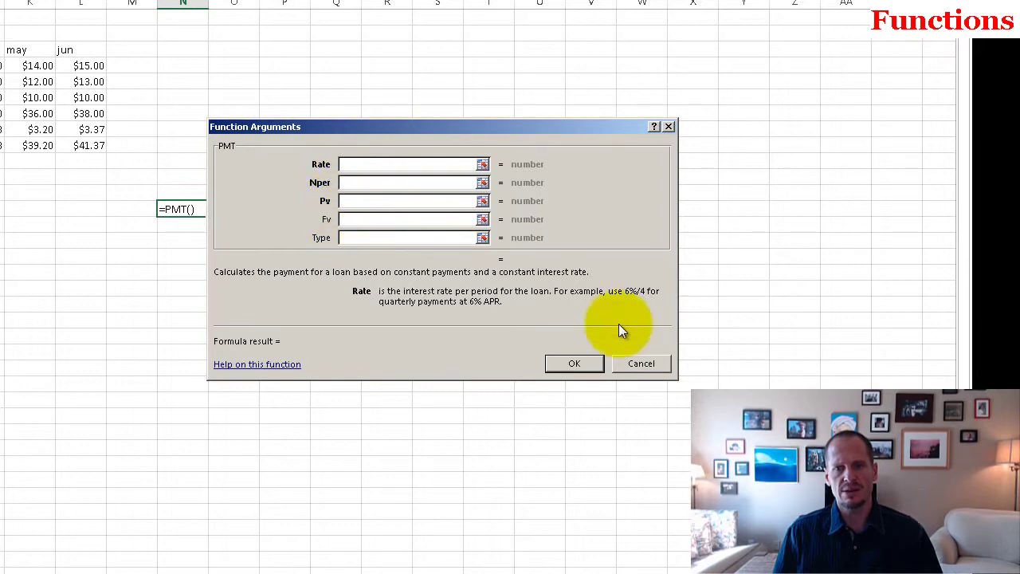
pyautogui.click(637, 364)
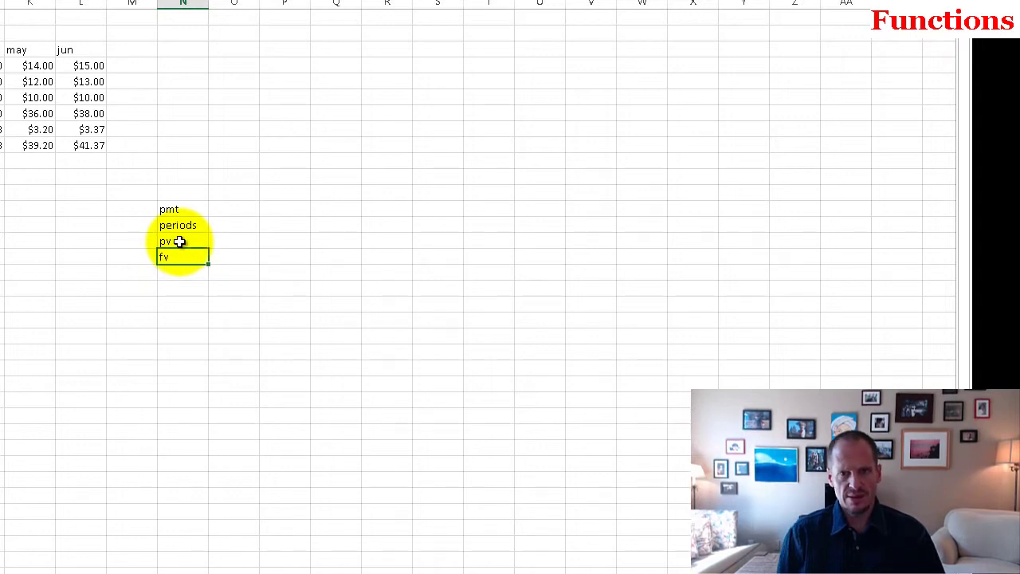
# Enter 360 as the periods value in the loan block.
pyautogui.press('Up')
pyautogui.press('Right')
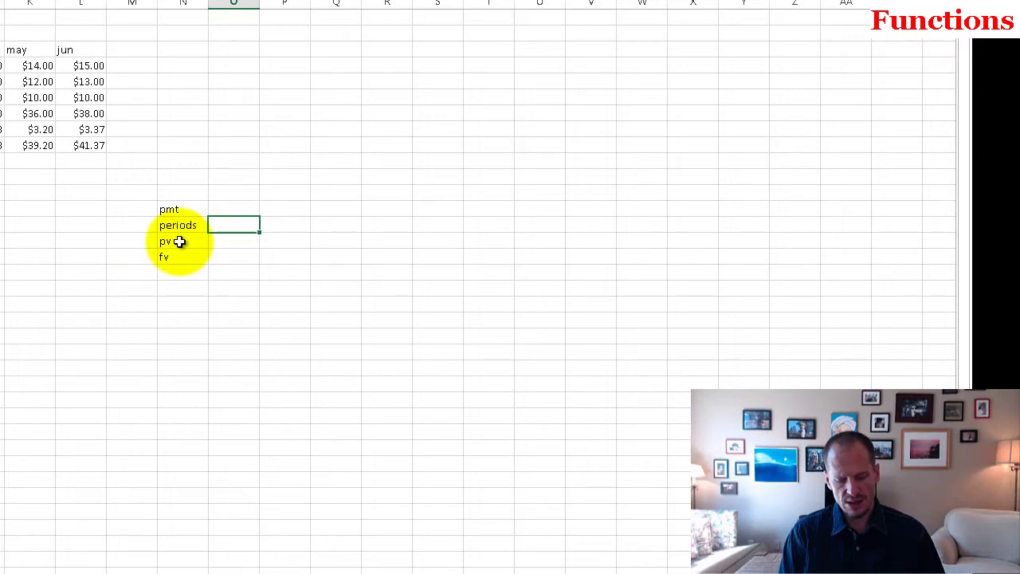
pyautogui.write('360')
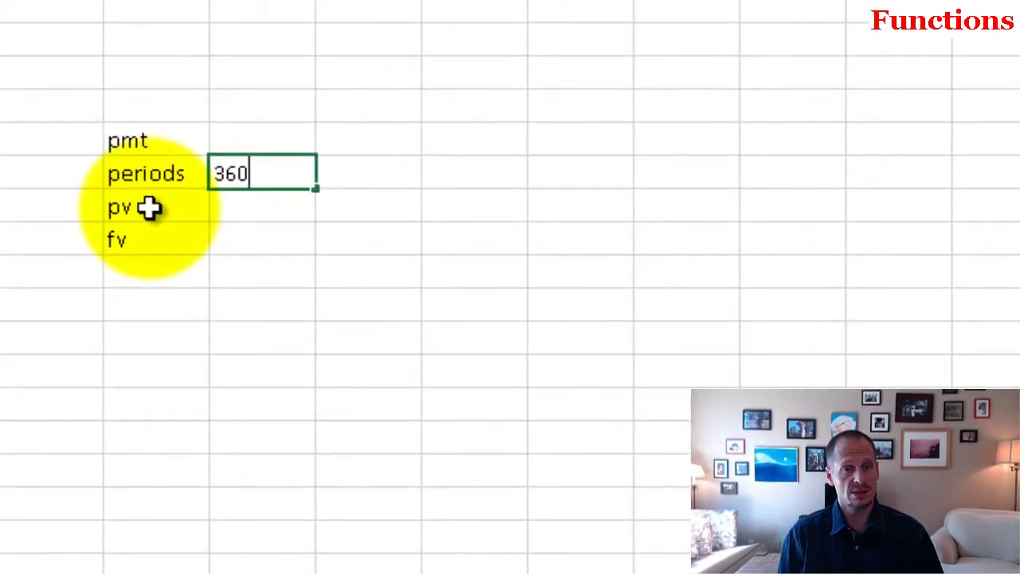
pyautogui.press('Return')
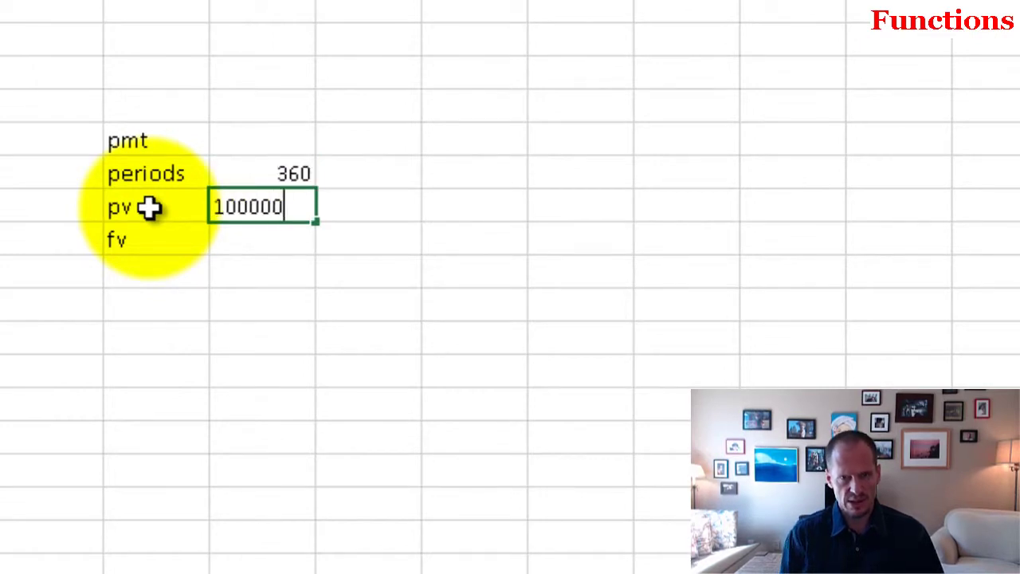
# Enter 100000 as pv and format it as currency ($100,000.00).
pyautogui.click(242, 325)
pyautogui.rightClick(275, 207)
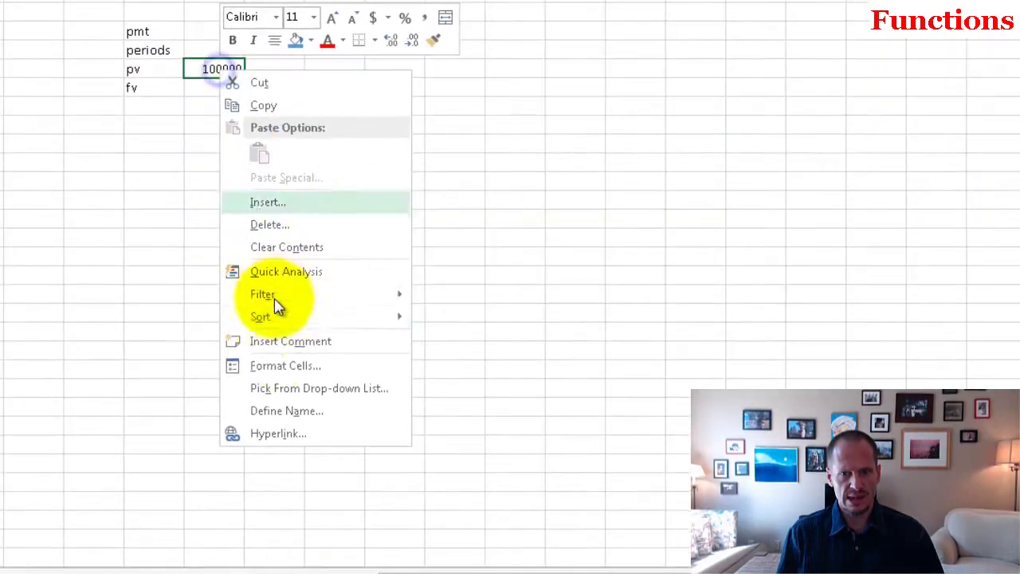
pyautogui.click(284, 365)
pyautogui.click(96, 241)
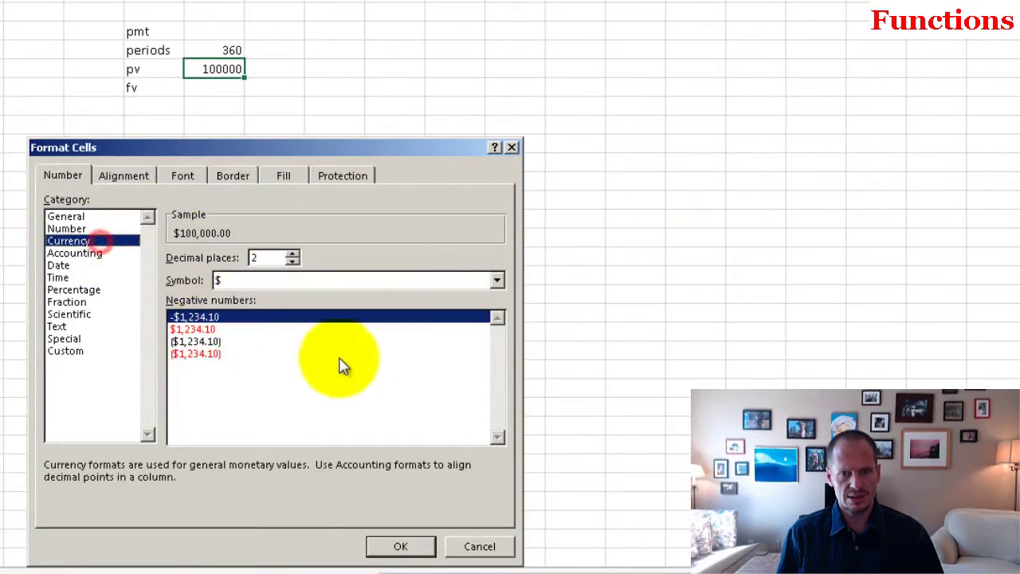
pyautogui.click(399, 544)
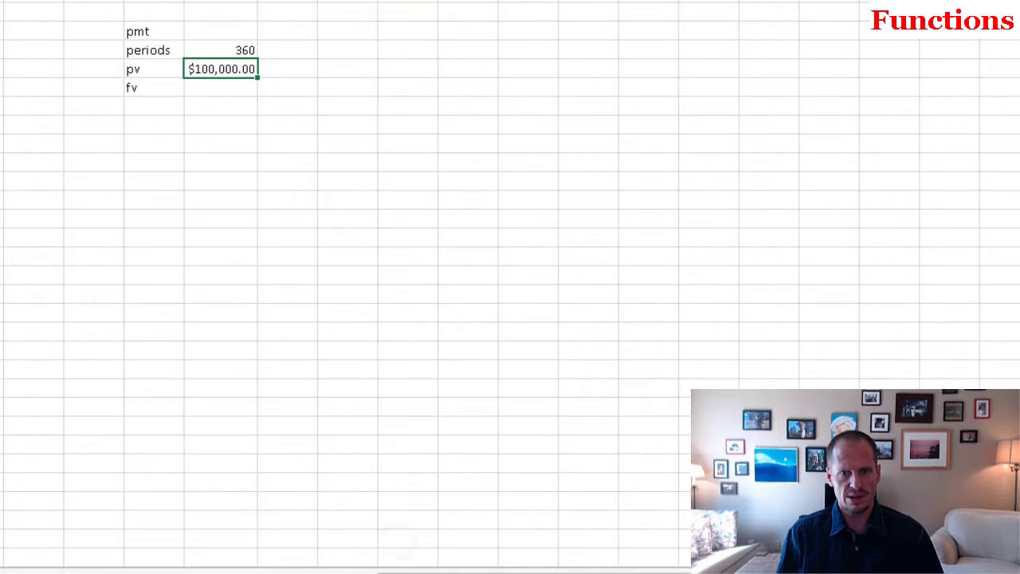
# Enter 0 as the fv value and add a 'rate' label below.
pyautogui.click(226, 88)
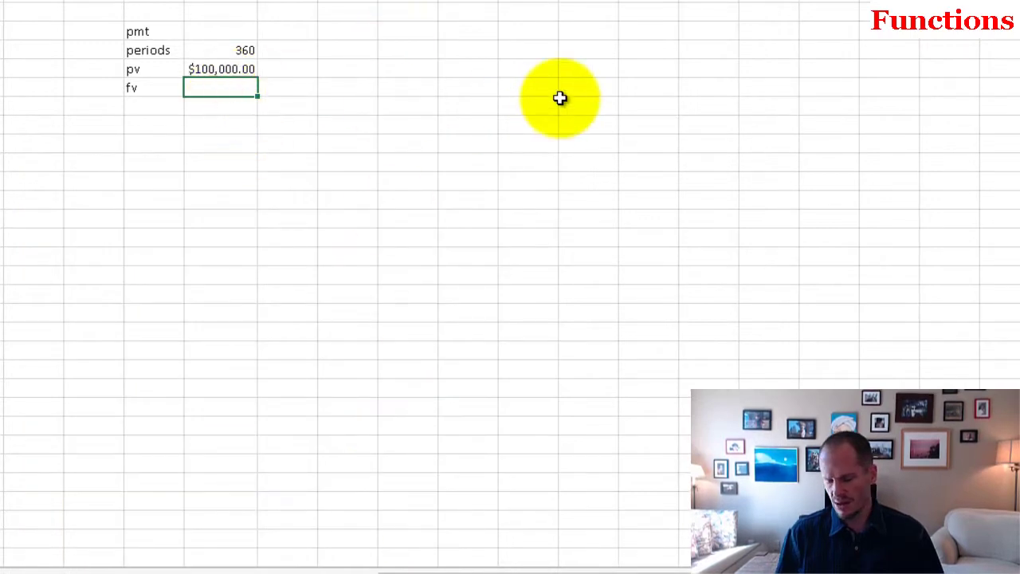
pyautogui.press('Return')
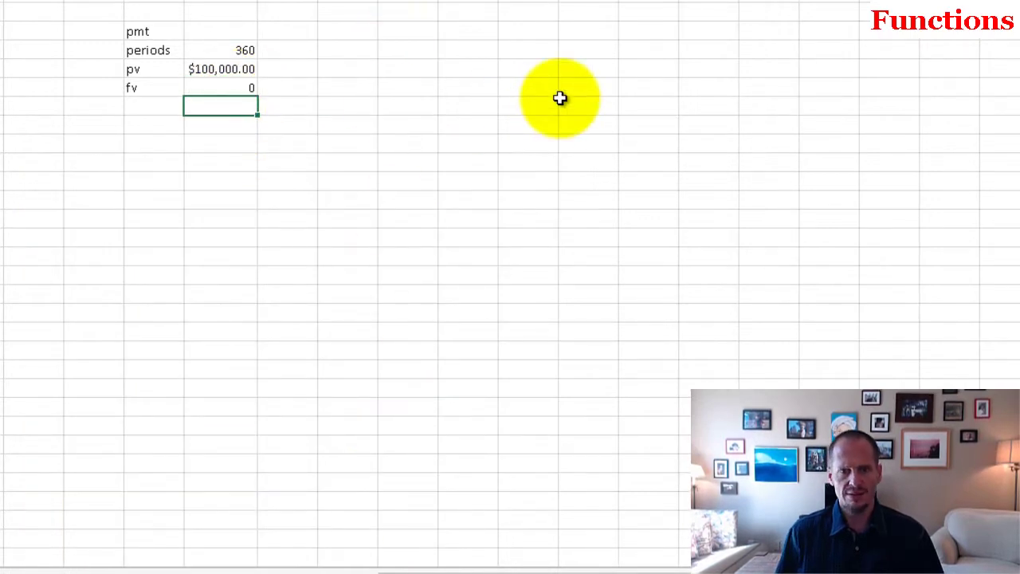
pyautogui.click(143, 110)
pyautogui.press('Up')
pyautogui.press('Right')
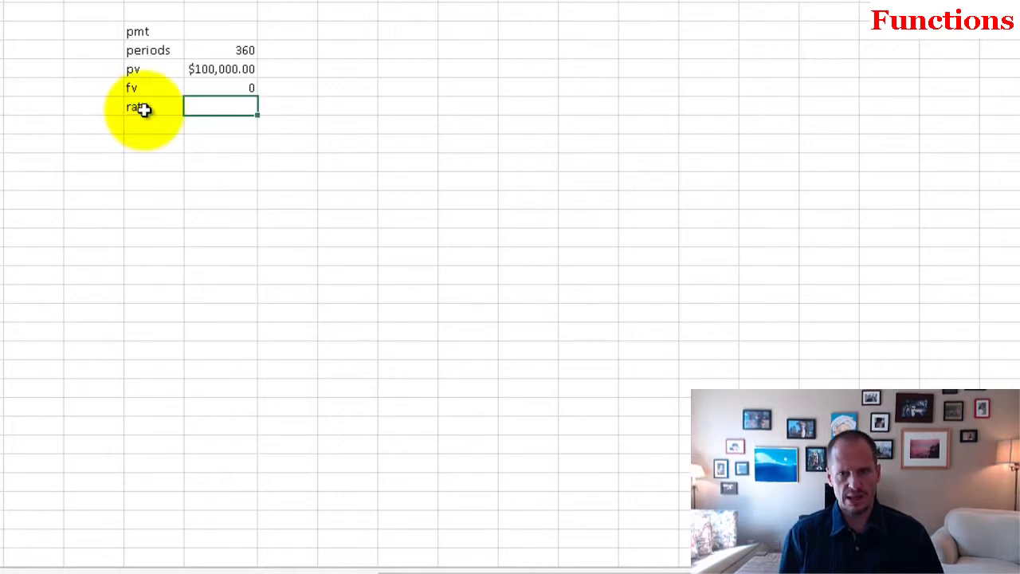
# Format the rate value cell as Percentage and enter 4.25%.
pyautogui.rightClick(246, 107)
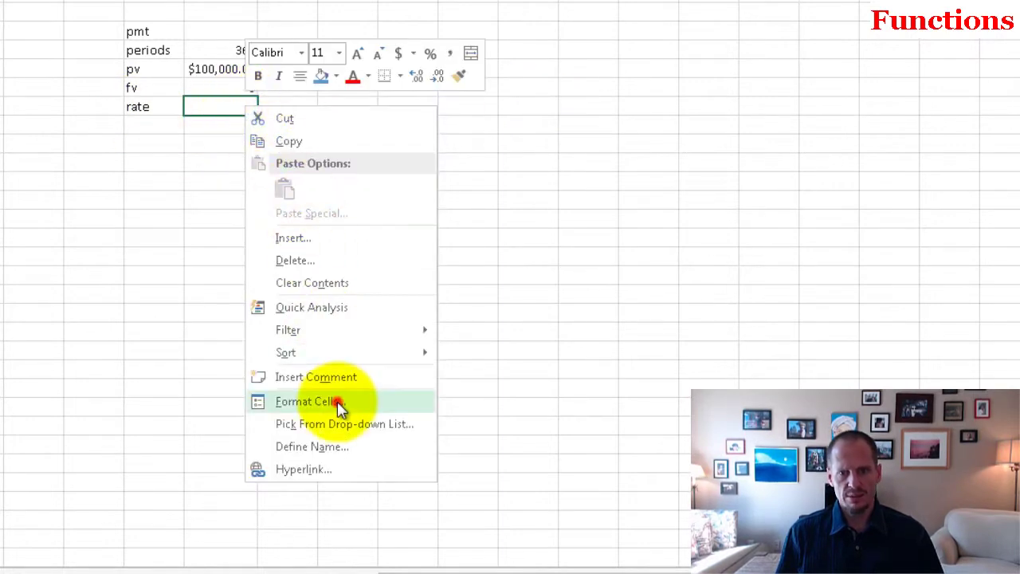
pyautogui.click(279, 403)
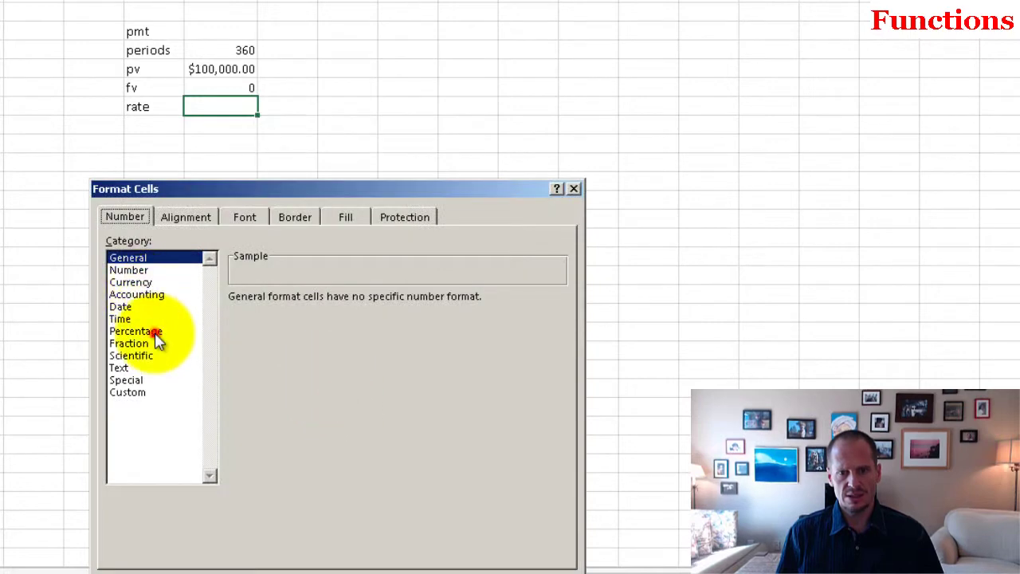
pyautogui.click(150, 332)
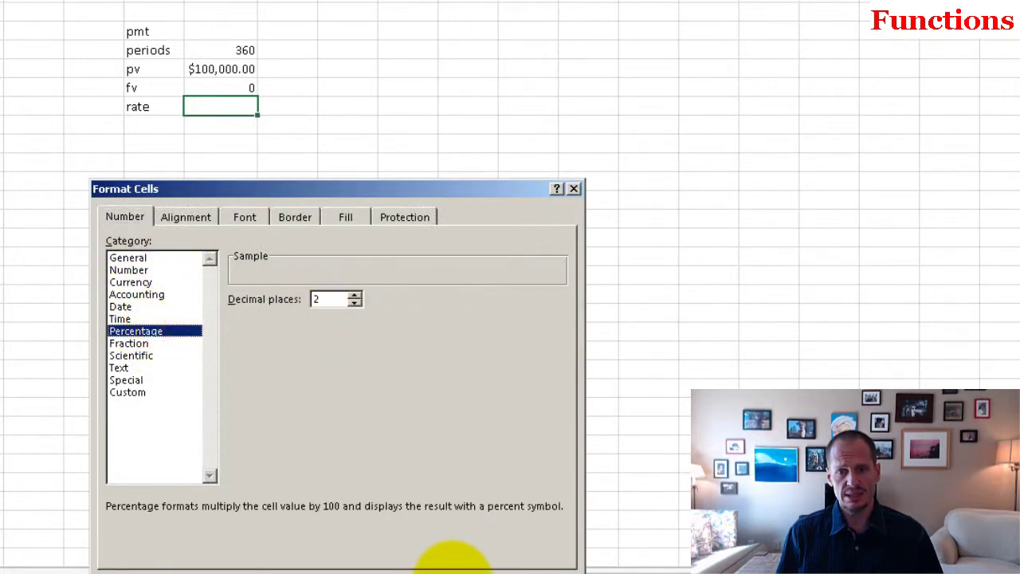
pyautogui.click(452, 568)
pyautogui.click(226, 141)
pyautogui.click(230, 107)
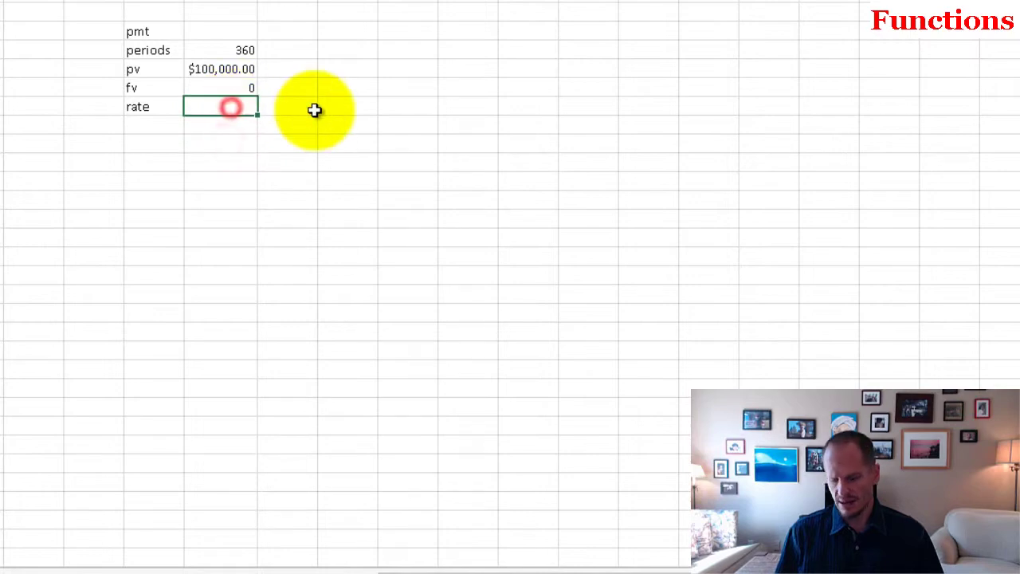
pyautogui.write('4.25')
pyautogui.press('Return')
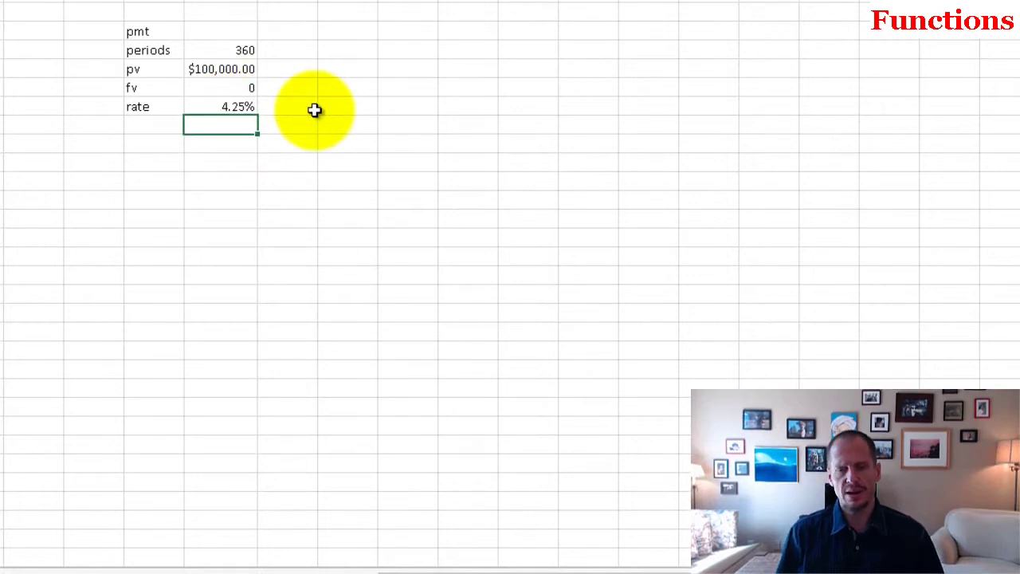
pyautogui.click(236, 31)
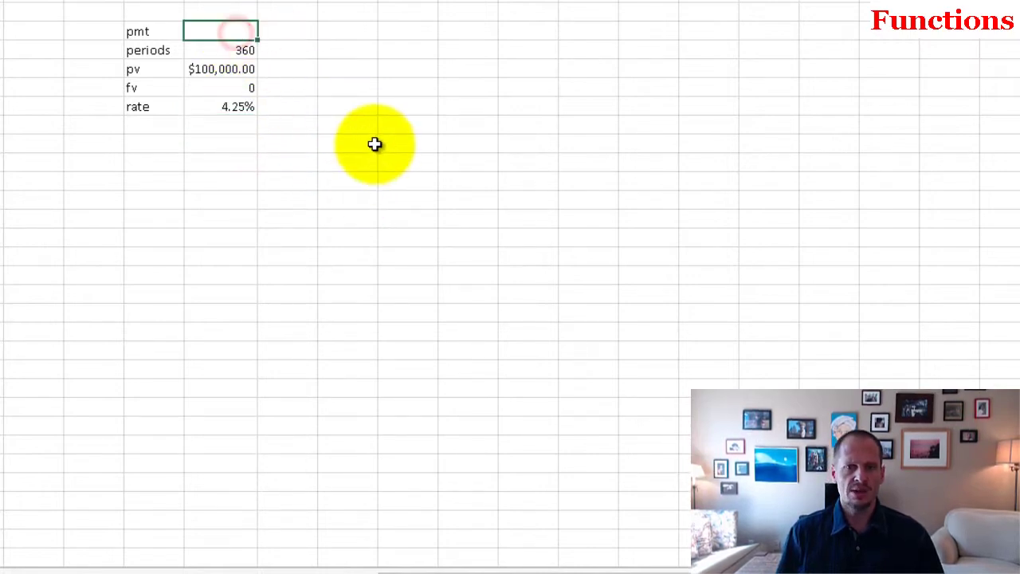
# Insert PMT in the pmt cell with Rate set to O17/12.
pyautogui.click(117, 55)
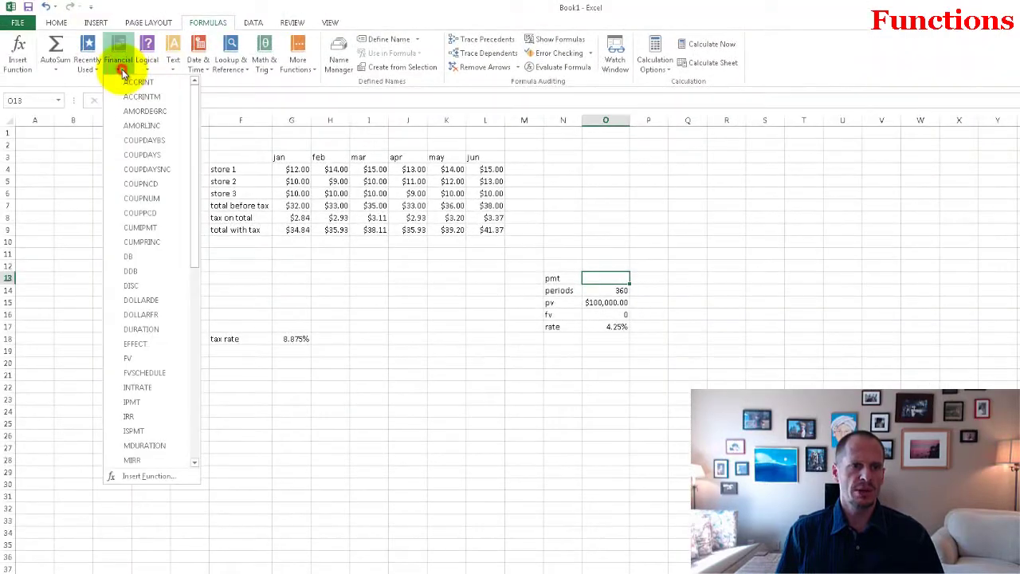
pyautogui.moveTo(195, 219); pyautogui.dragTo(245, 467)
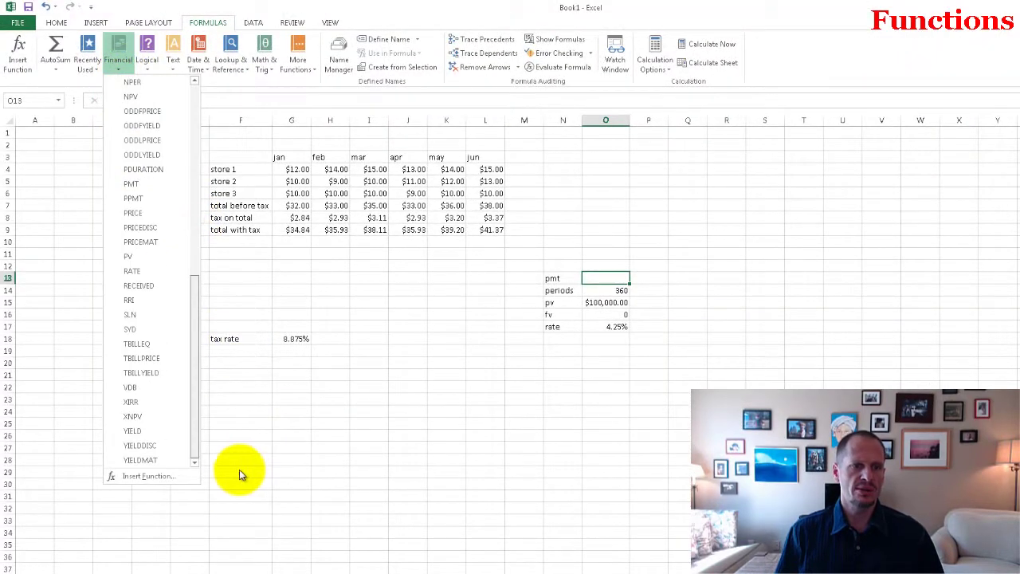
pyautogui.click(152, 184)
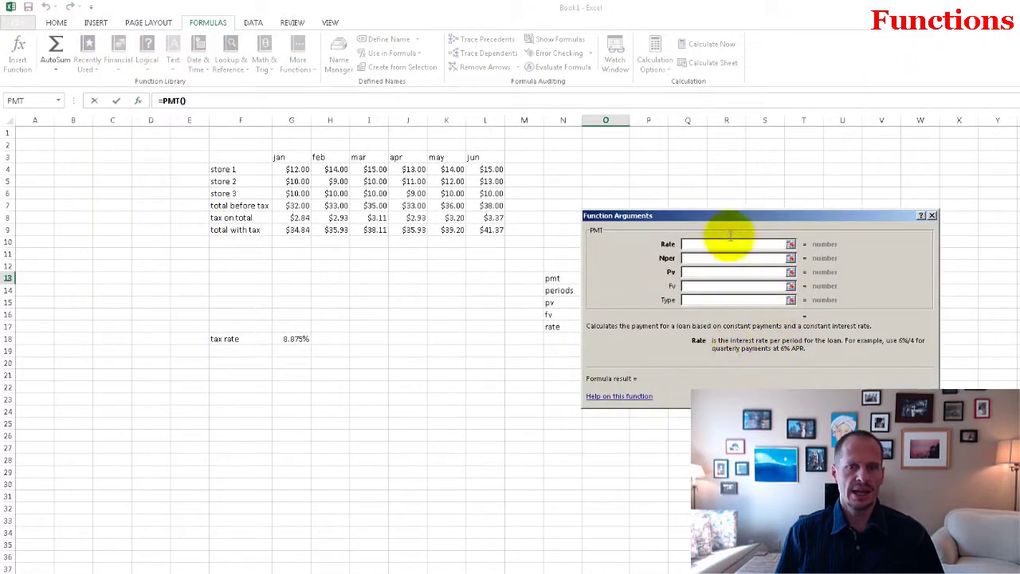
pyautogui.moveTo(728, 216); pyautogui.dragTo(789, 200)
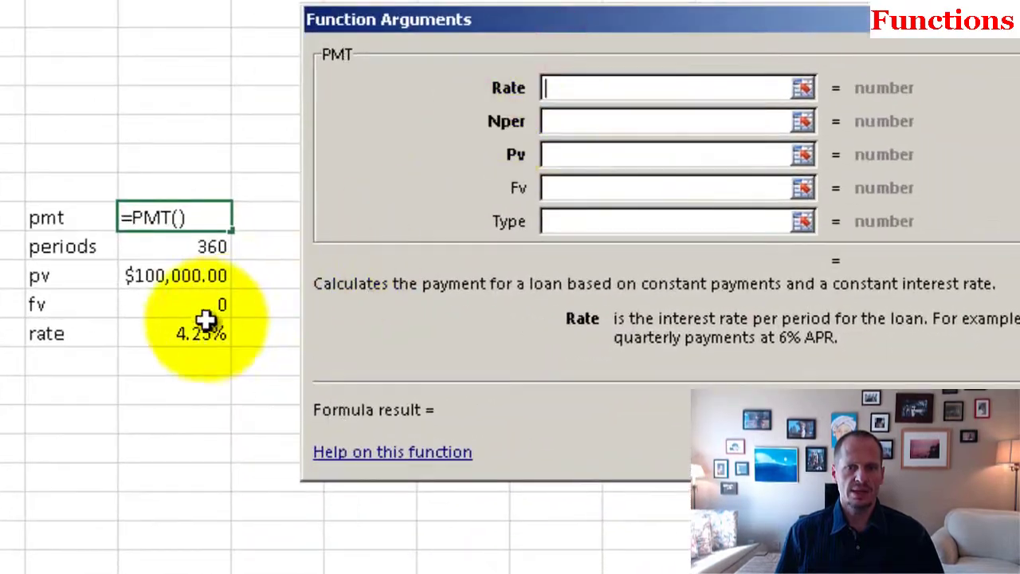
pyautogui.click(201, 331)
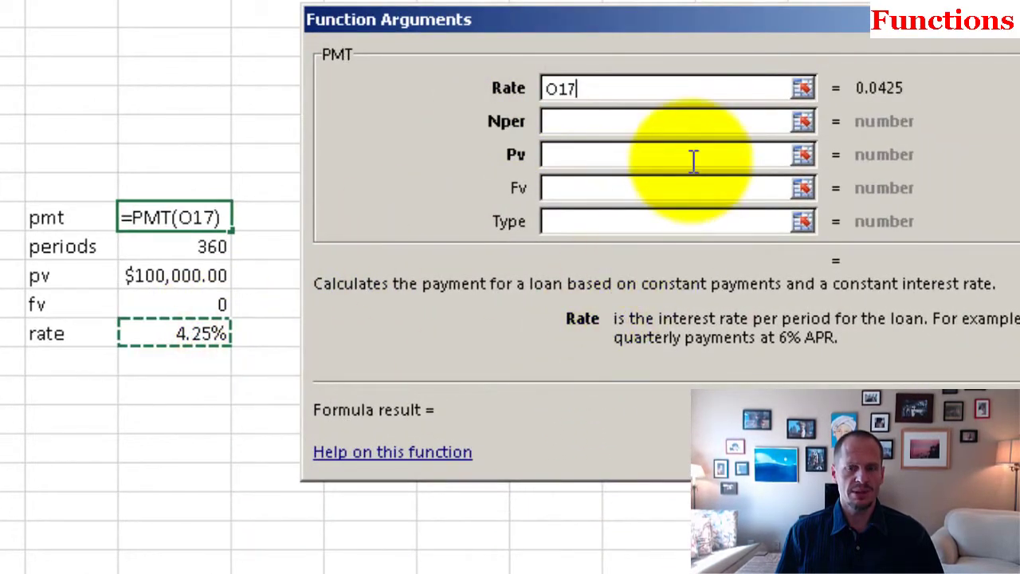
pyautogui.write('/12')
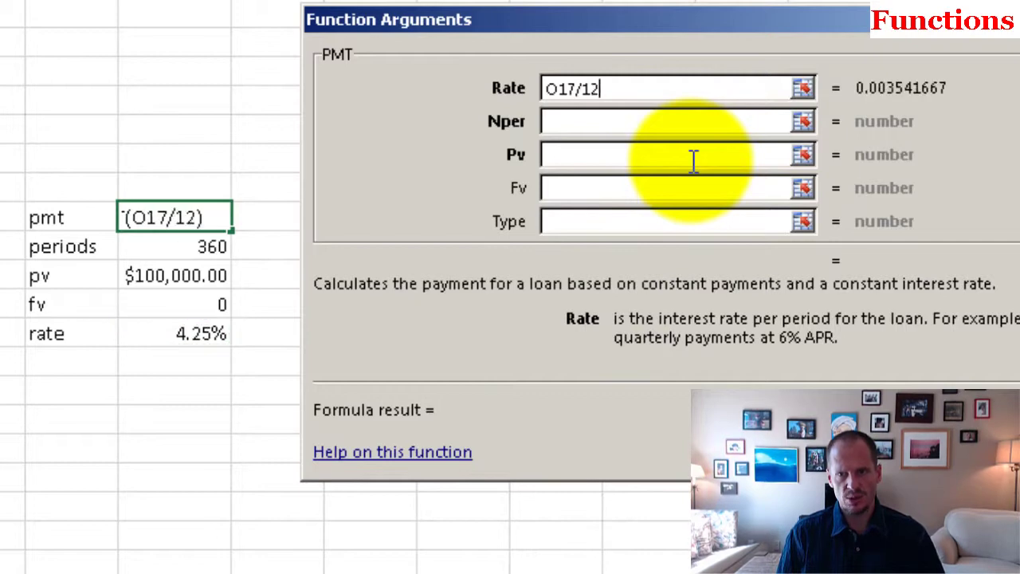
# Set Nper O14, Pv -O15 and Fv 0, giving $491.94 per month.
pyautogui.click(606, 119)
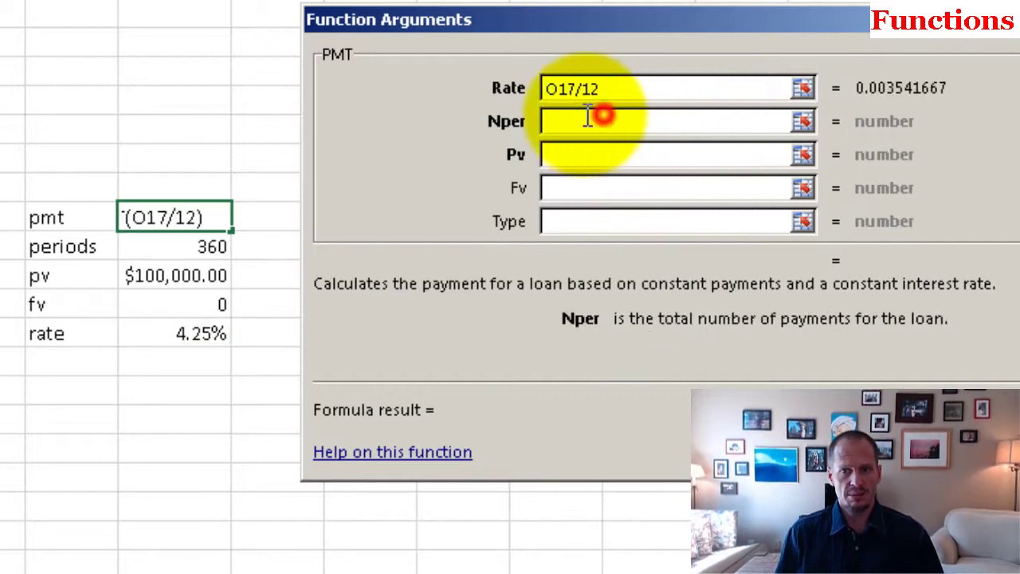
pyautogui.click(217, 254)
pyautogui.click(574, 155)
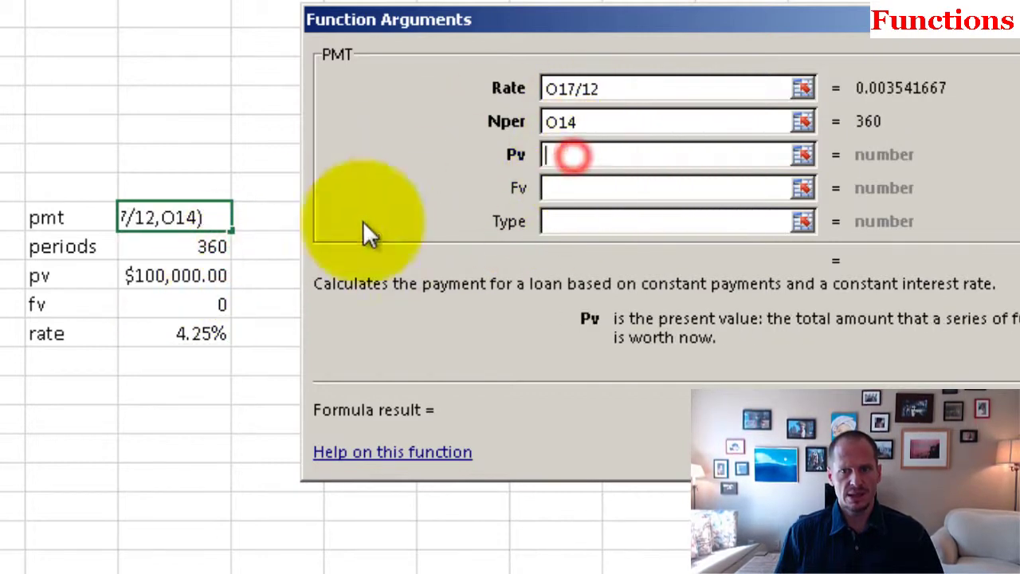
pyautogui.click(214, 276)
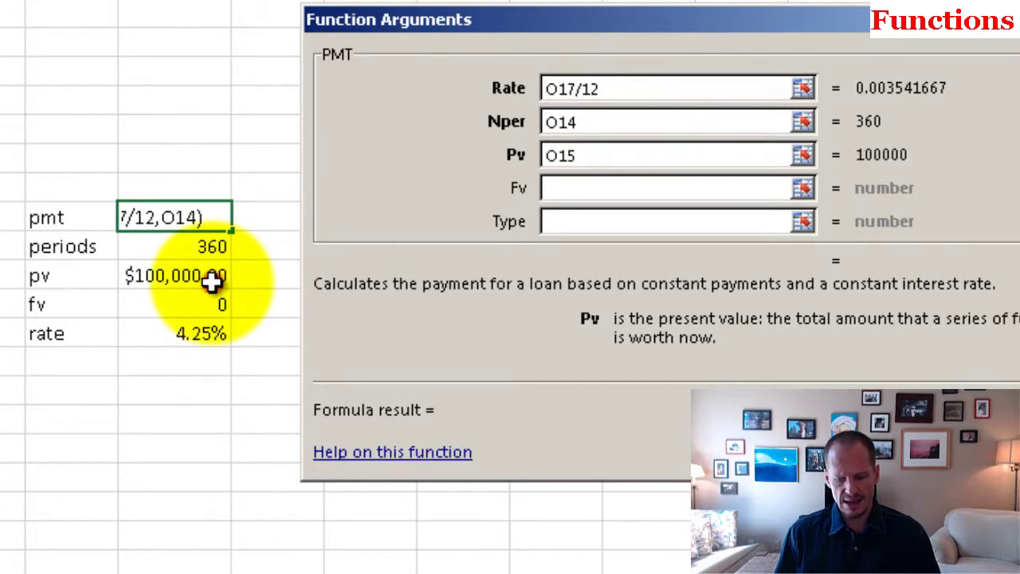
pyautogui.click(547, 155)
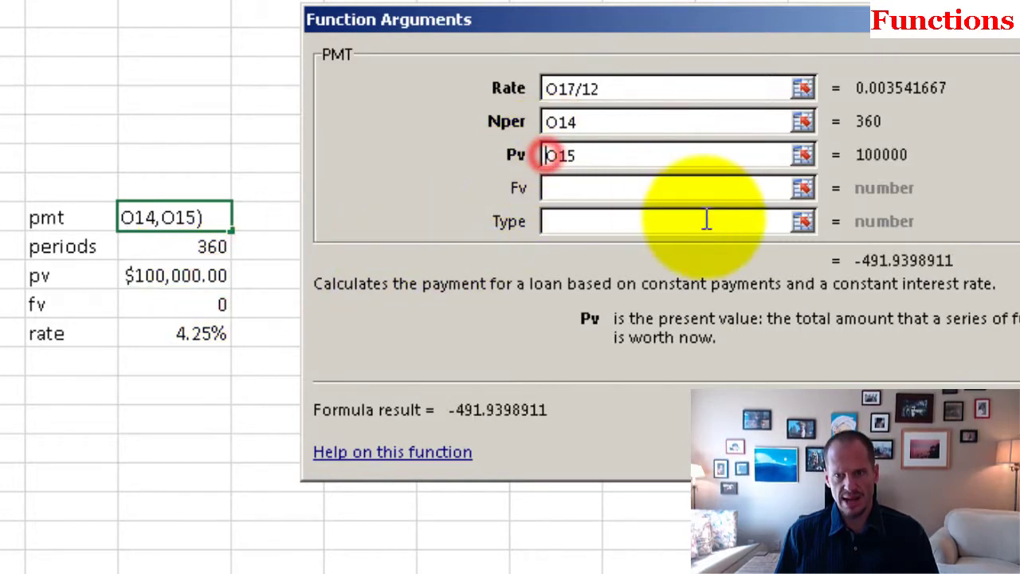
pyautogui.write('-')
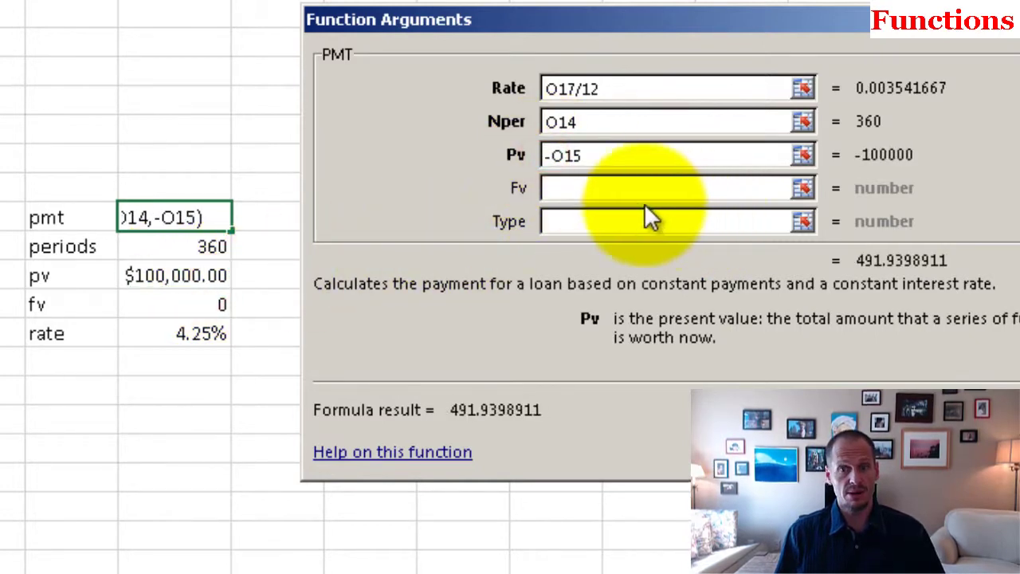
pyautogui.click(581, 188)
pyautogui.write('0')
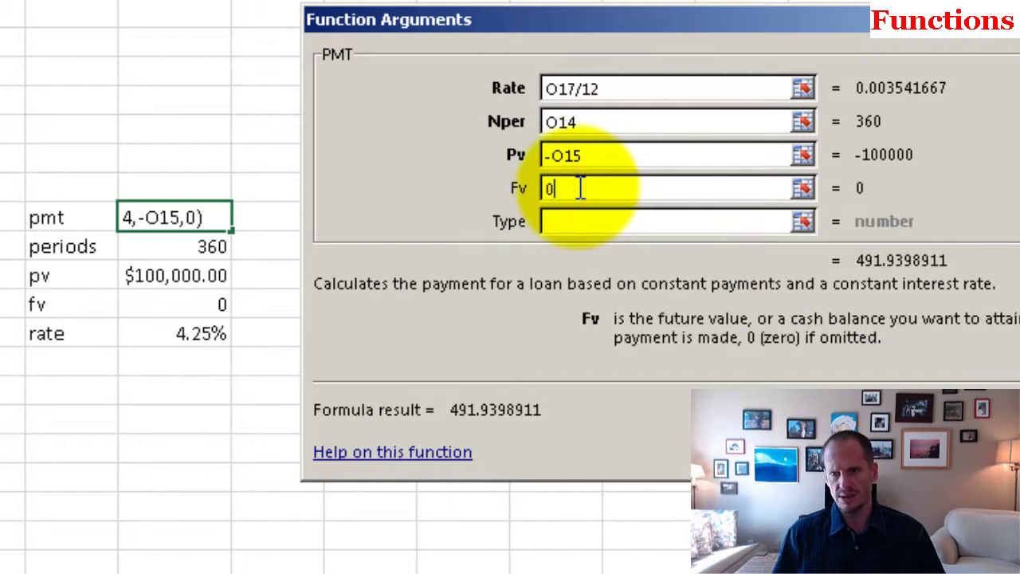
pyautogui.press('Return')
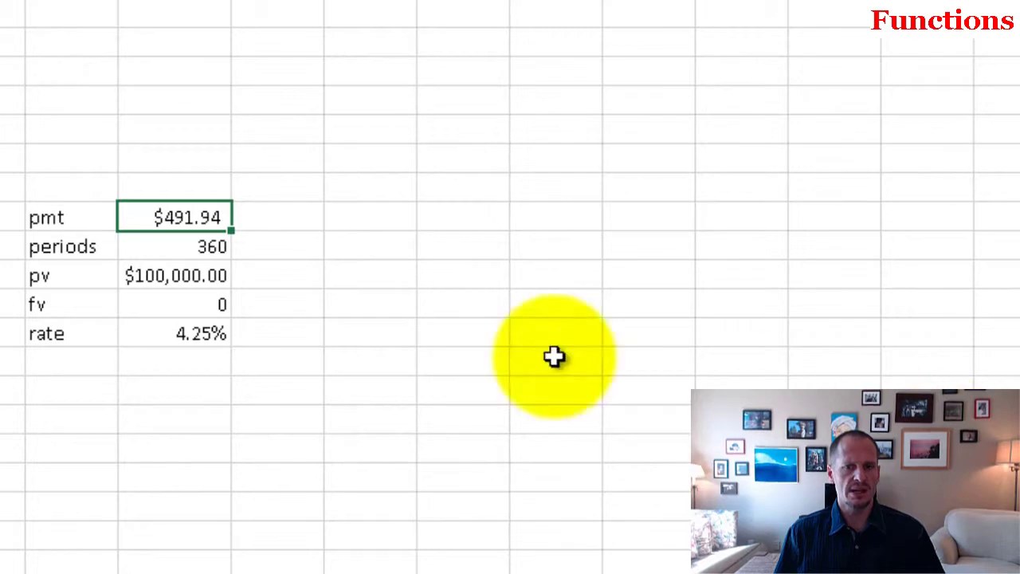
# Change the loan pv to 300,000, then to $500,000.00, so pmt recalculates to $2,459.70.
pyautogui.click(206, 275)
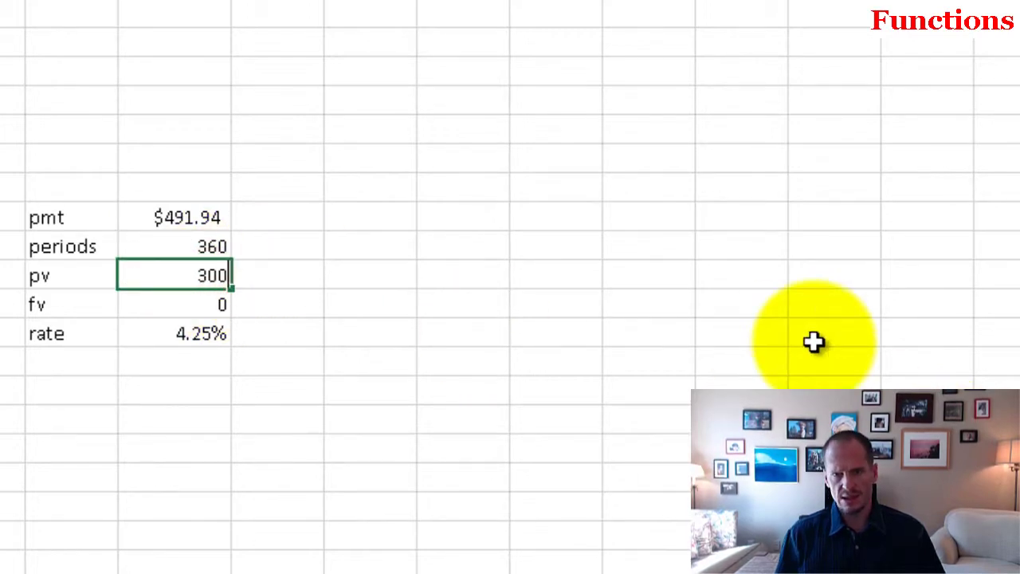
pyautogui.press('Return')
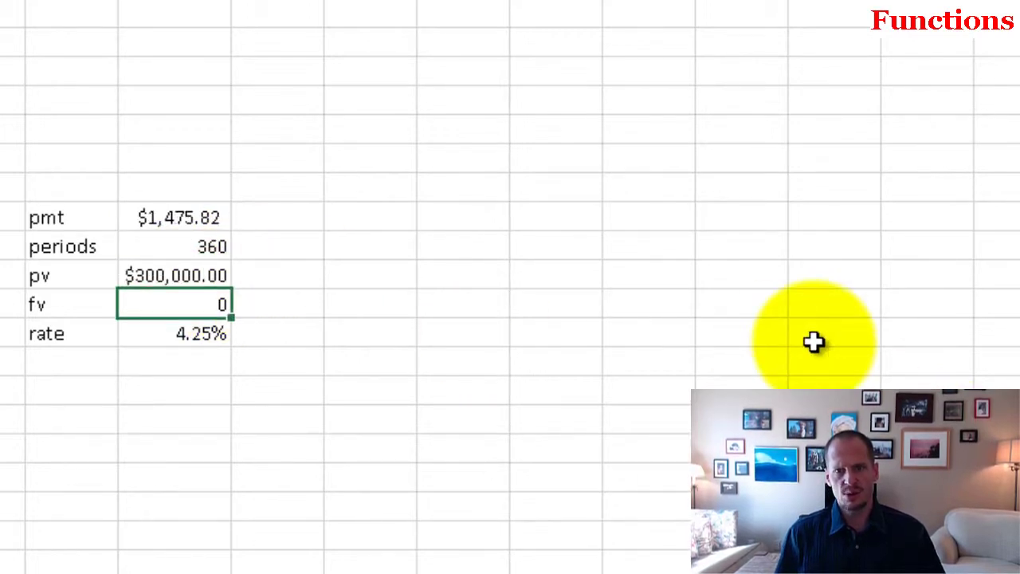
pyautogui.click(211, 276)
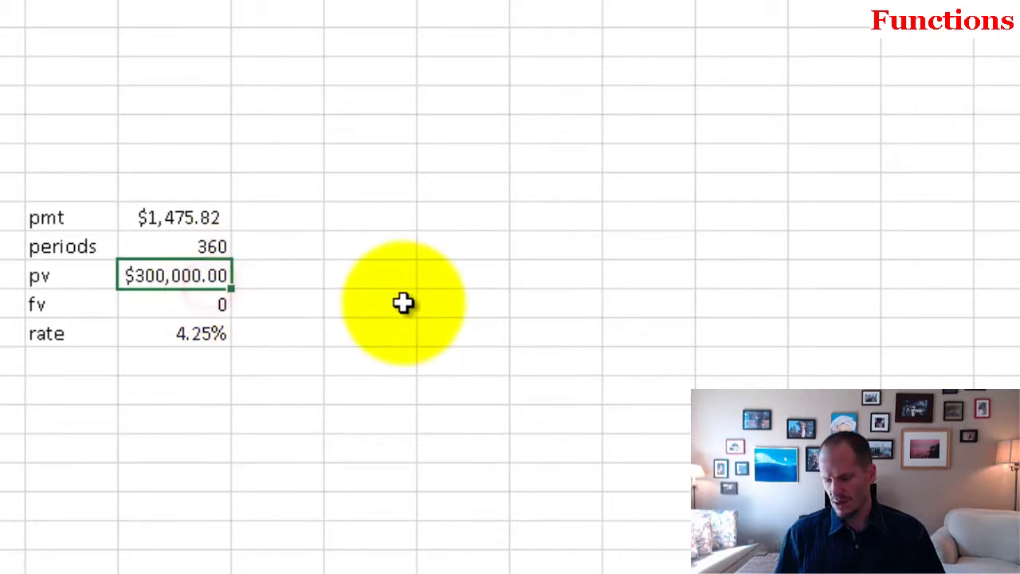
pyautogui.write('500000')
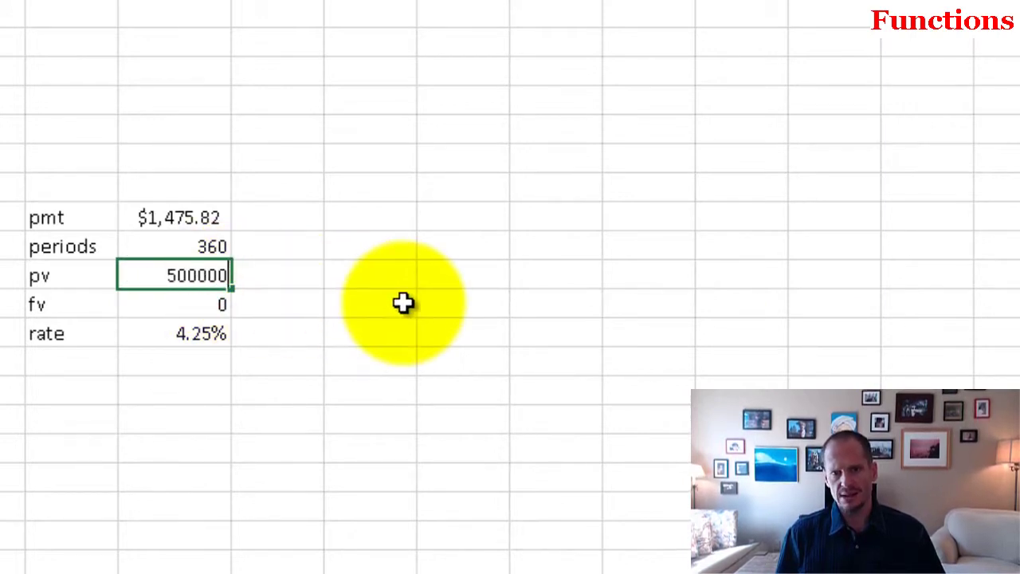
pyautogui.press('Return')
pyautogui.click(211, 333)
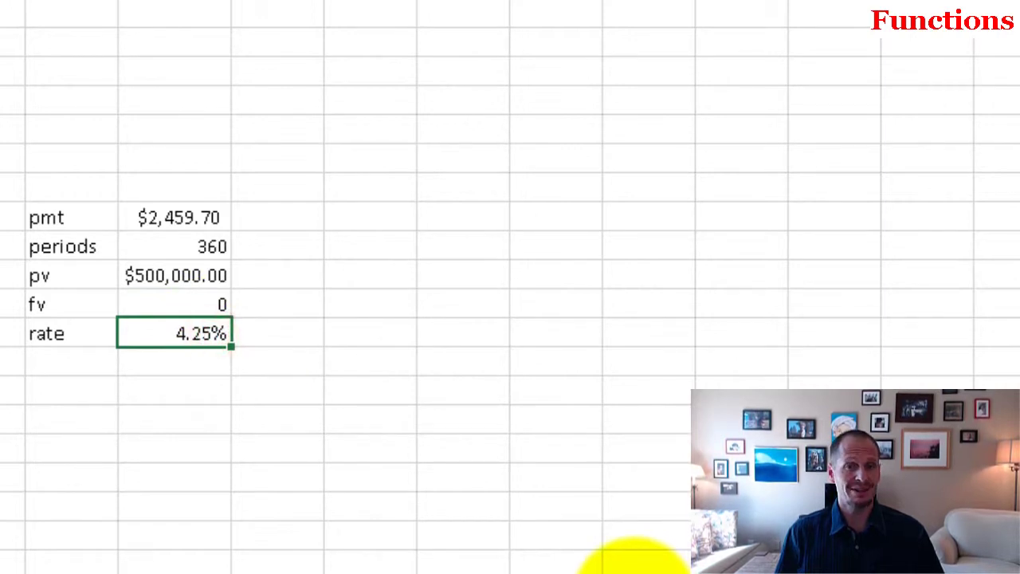
pyautogui.click(228, 275)
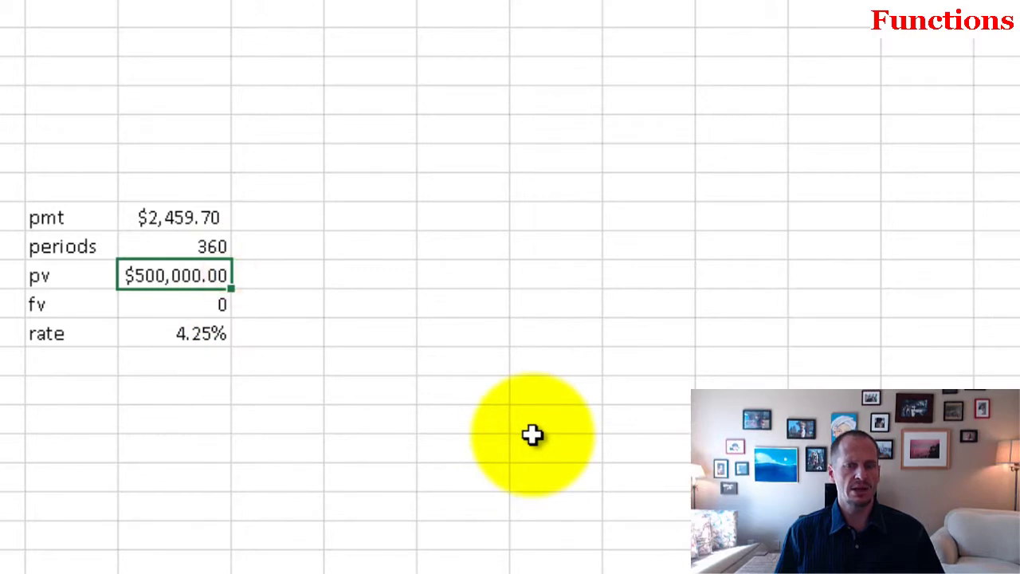